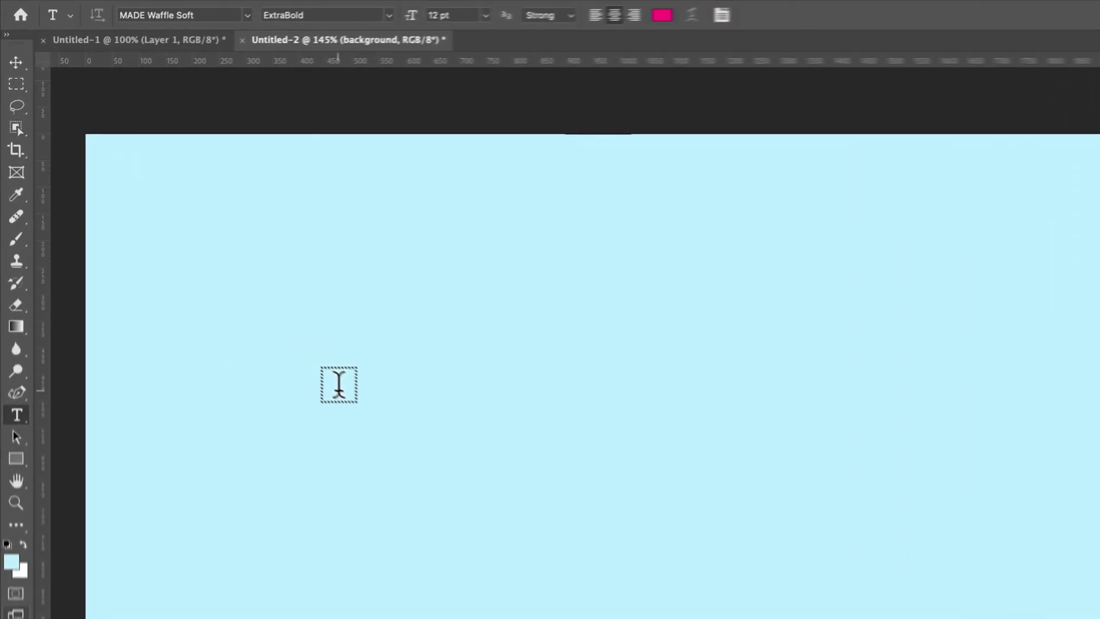
Step: Add the word CURVE in pink MADE Waffle Soft ExtraBold, scale it up to 91.3 pt and position it near the canvas centre
text(CURVE)
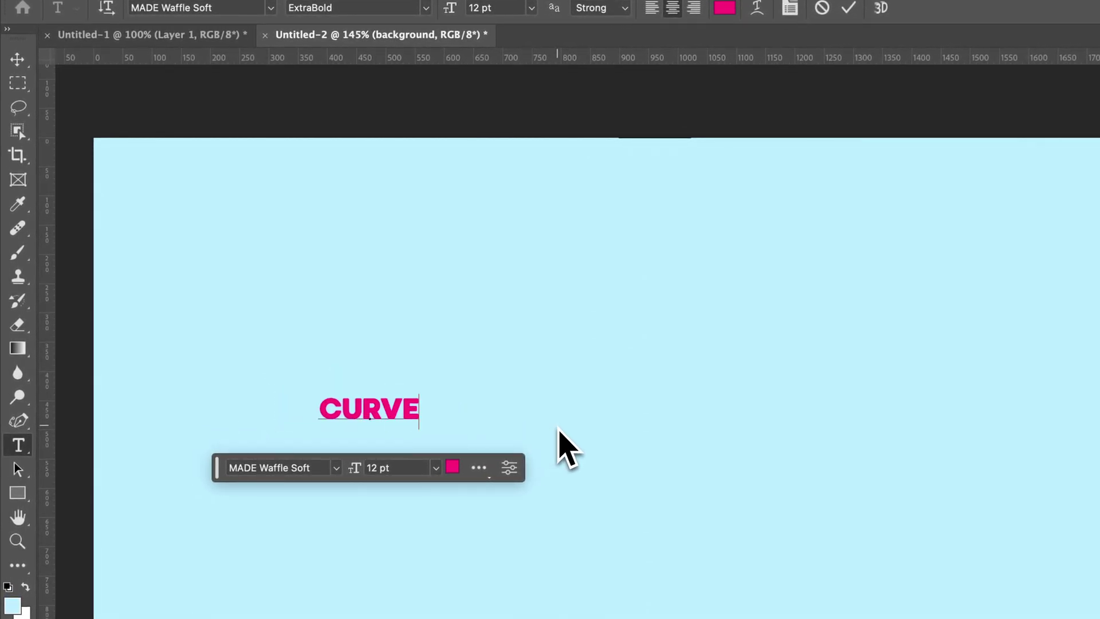
click(17, 59)
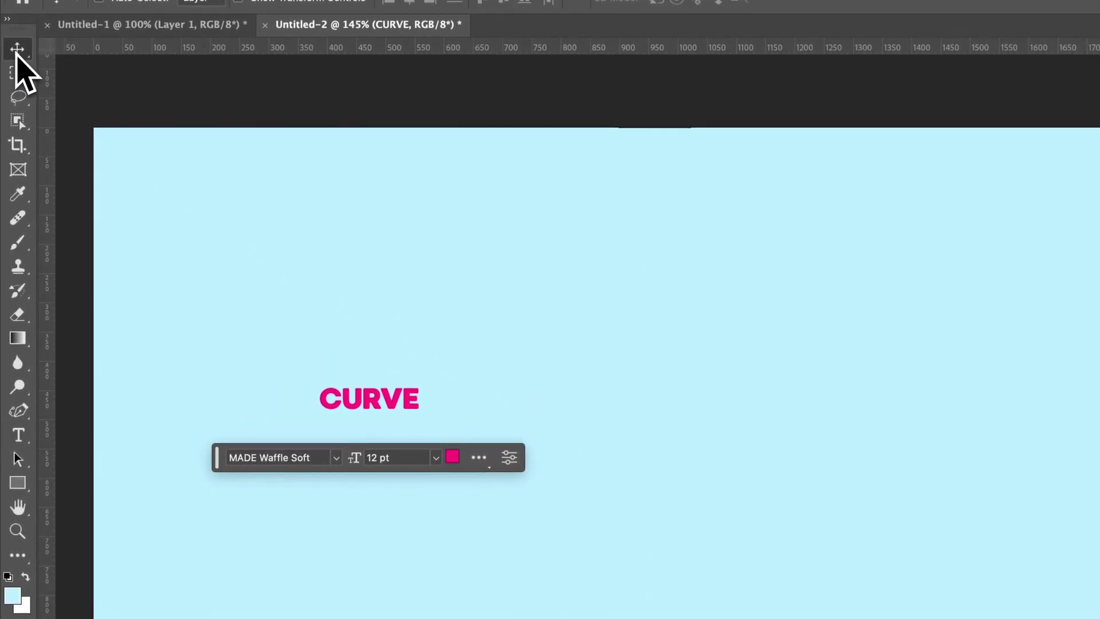
key(super+t)
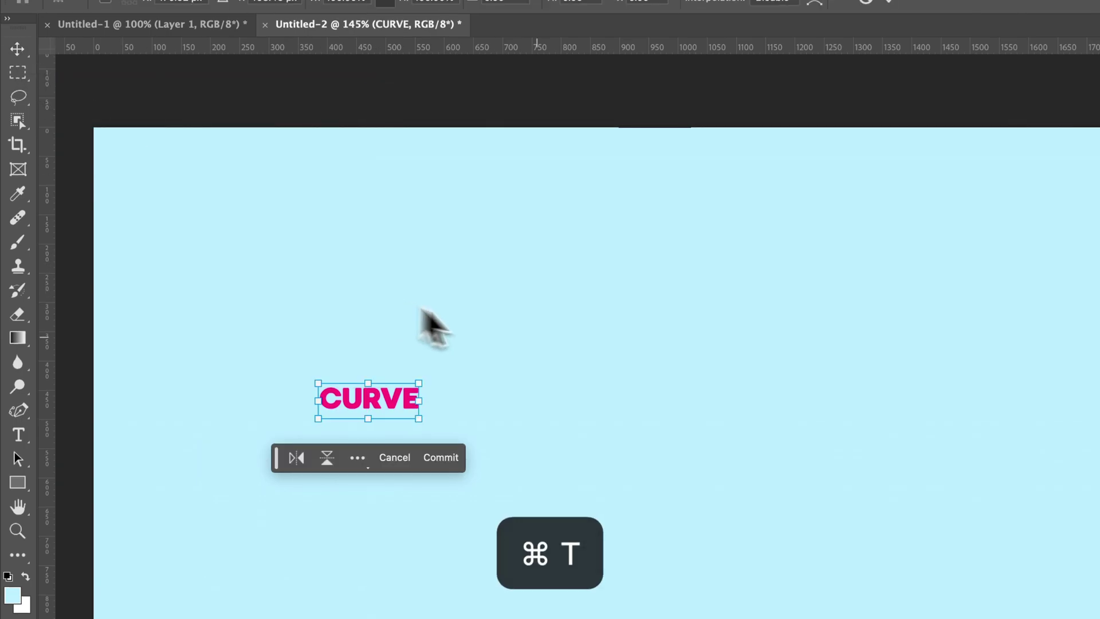
drag(418, 419, 1068, 618)
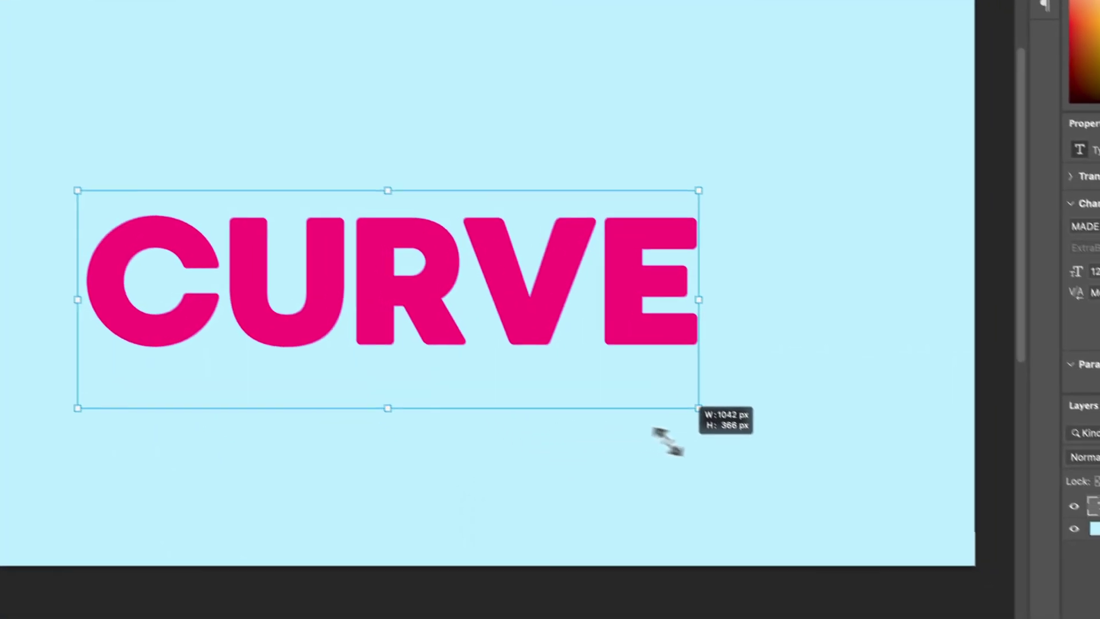
drag(806, 486, 805, 484)
drag(602, 351, 532, 291)
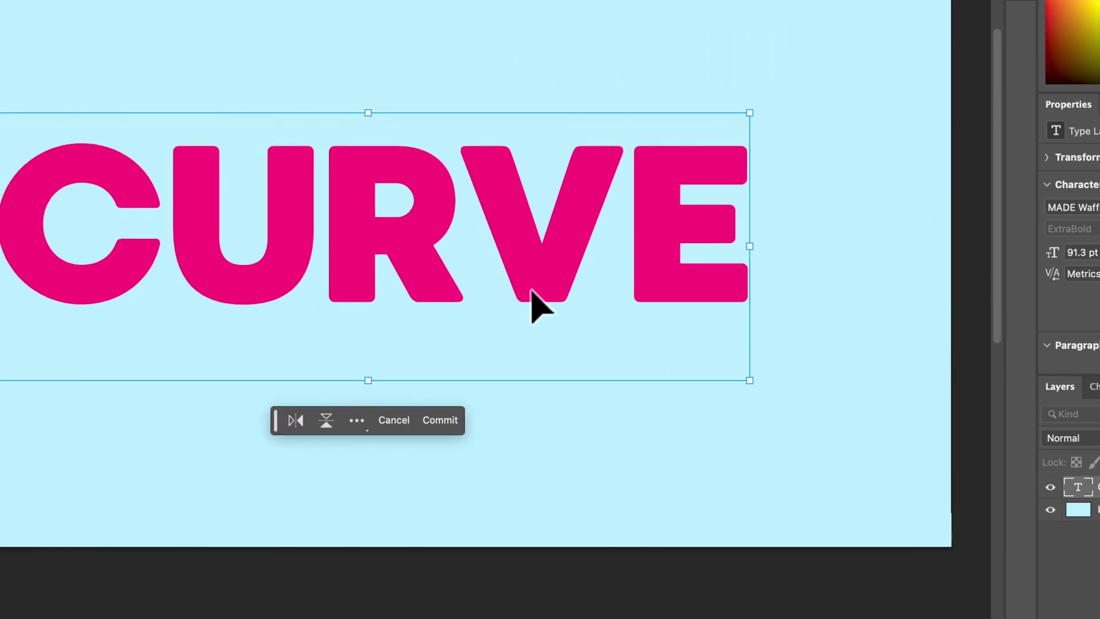
key(Return)
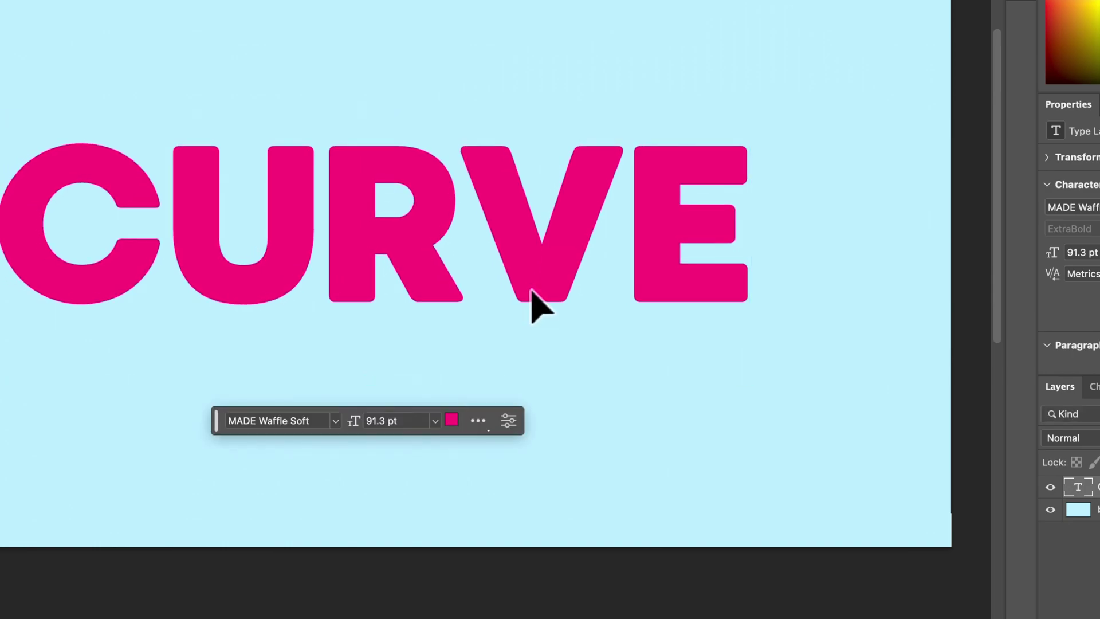
drag(530, 299, 484, 272)
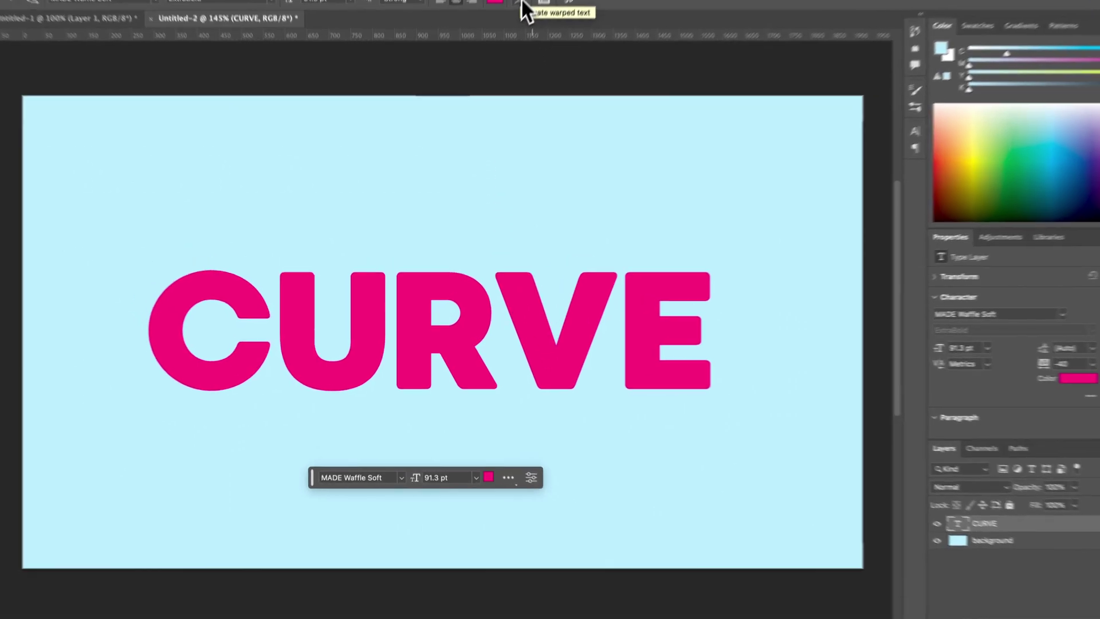
Step: Try a horizontal Arc text warp with a bend of +12% on CURVE, cancel it and delete the text layer
click(507, 36)
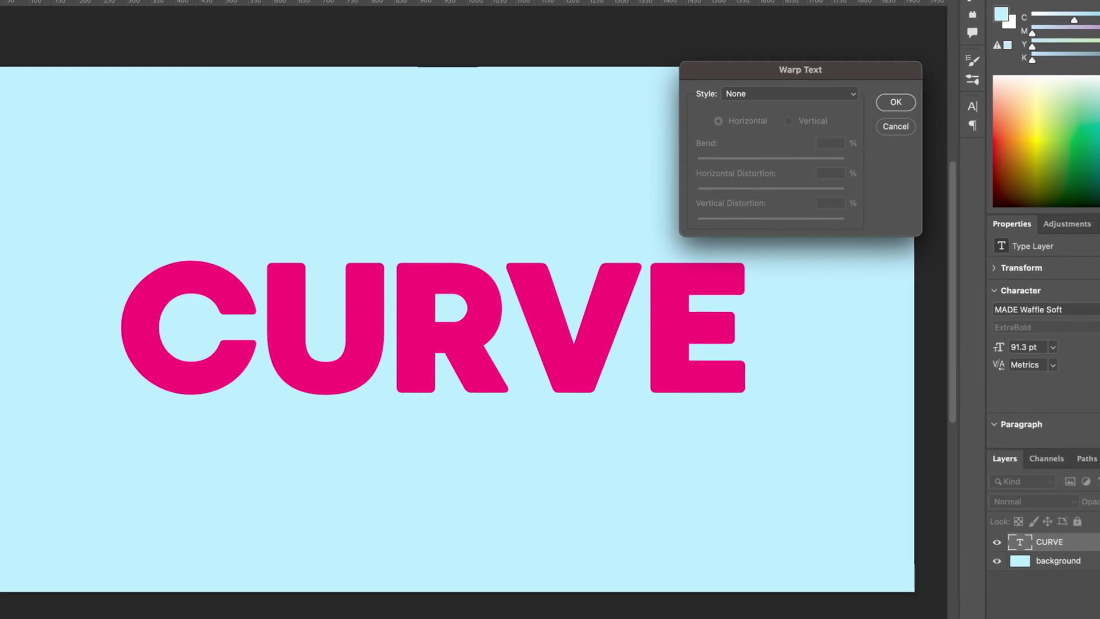
click(751, 92)
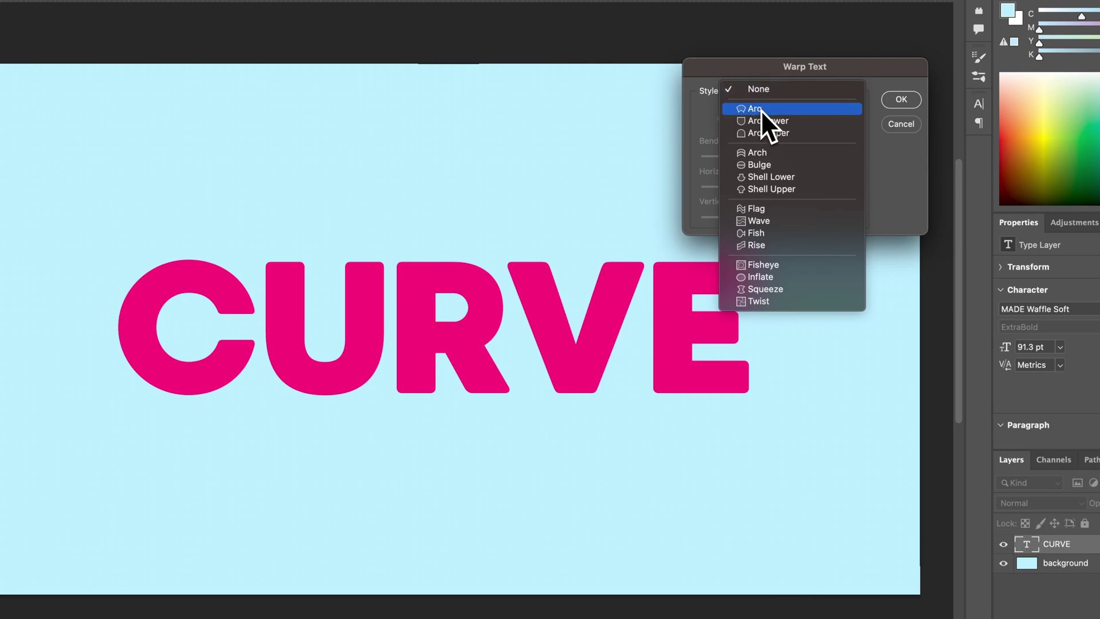
click(761, 108)
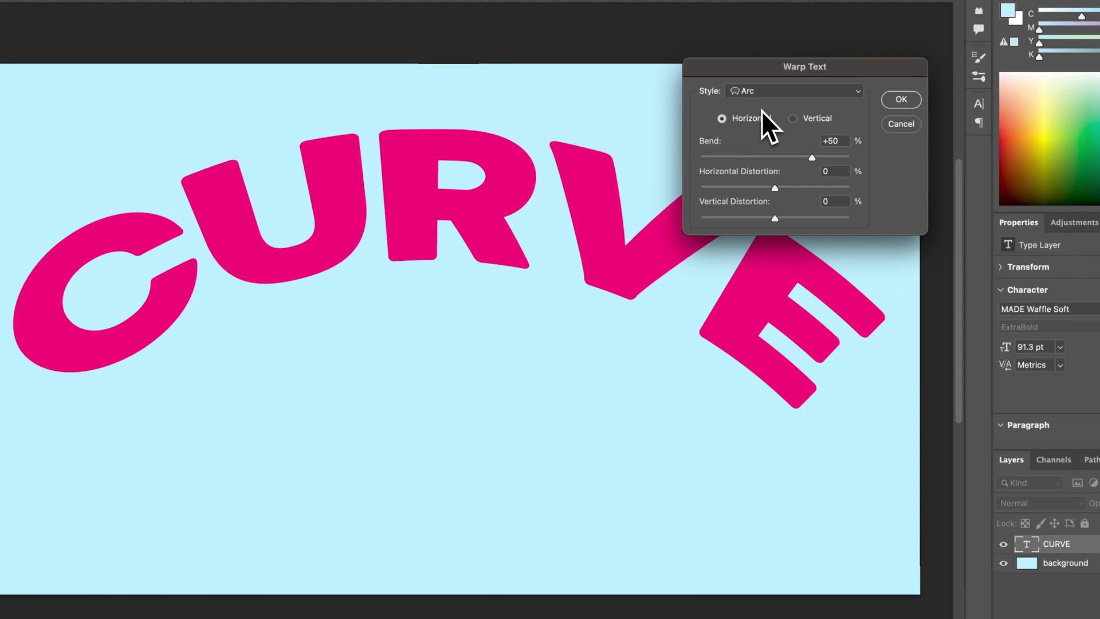
drag(812, 157, 786, 157)
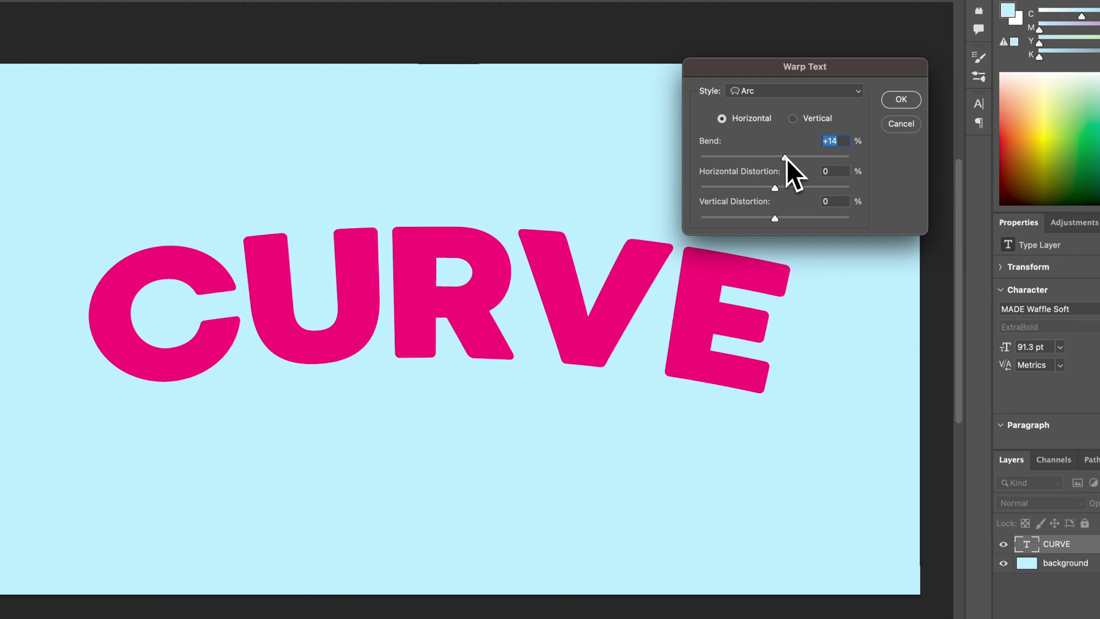
drag(785, 160, 803, 158)
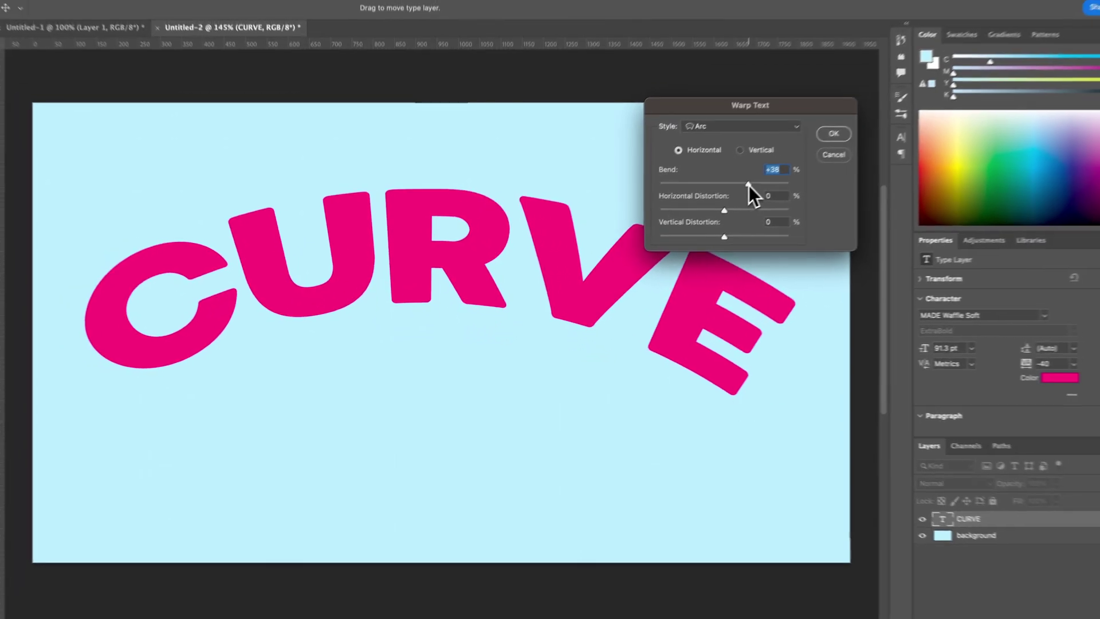
drag(748, 184, 703, 201)
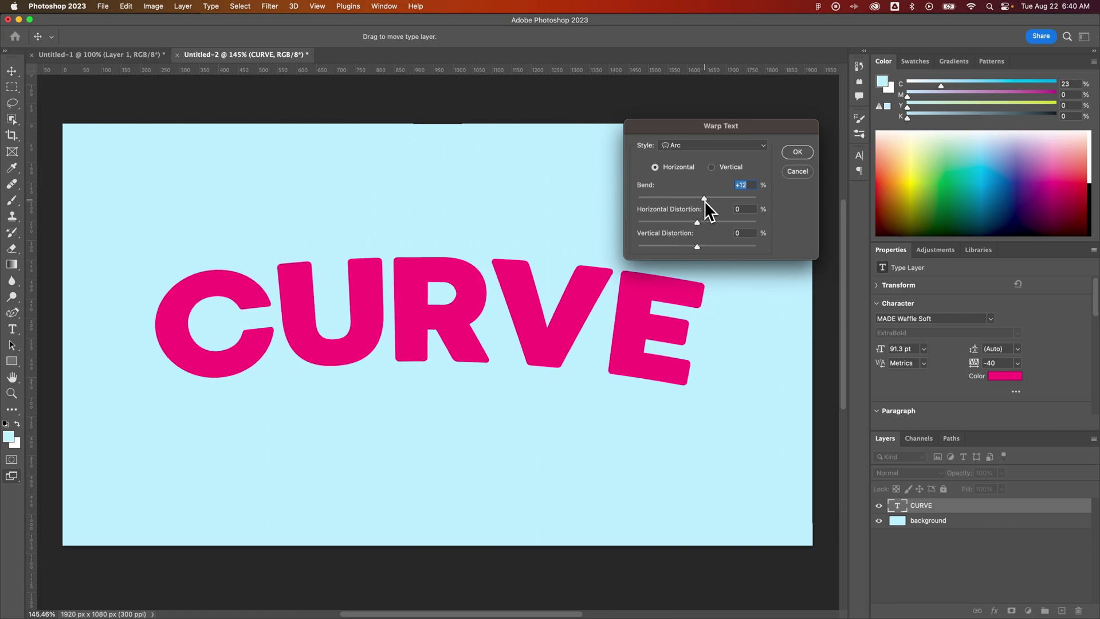
click(796, 172)
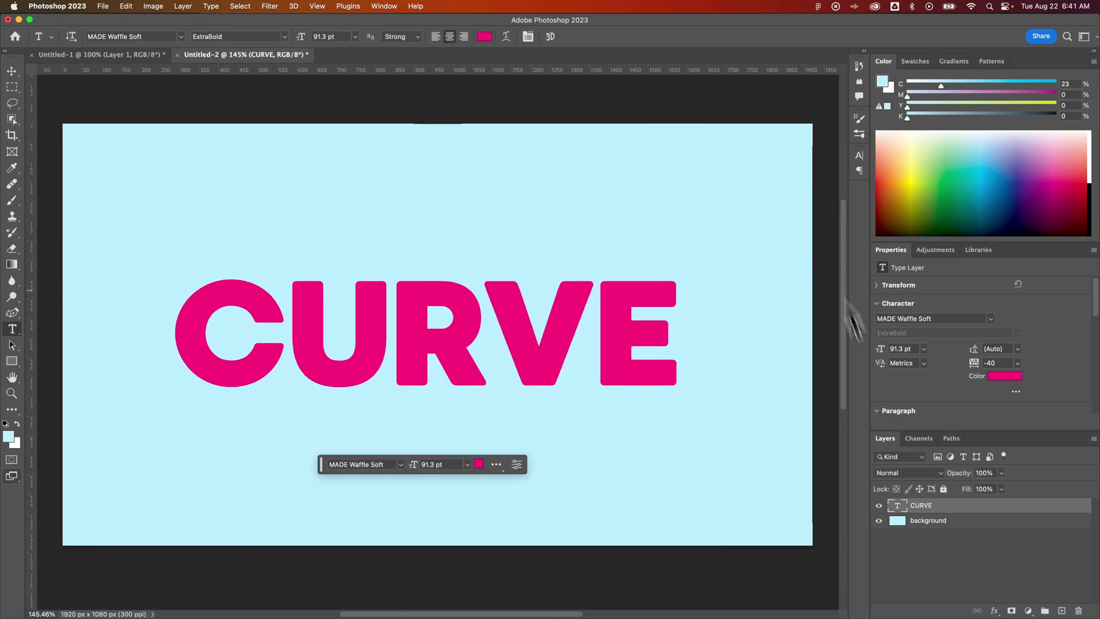
key(BackSpace)
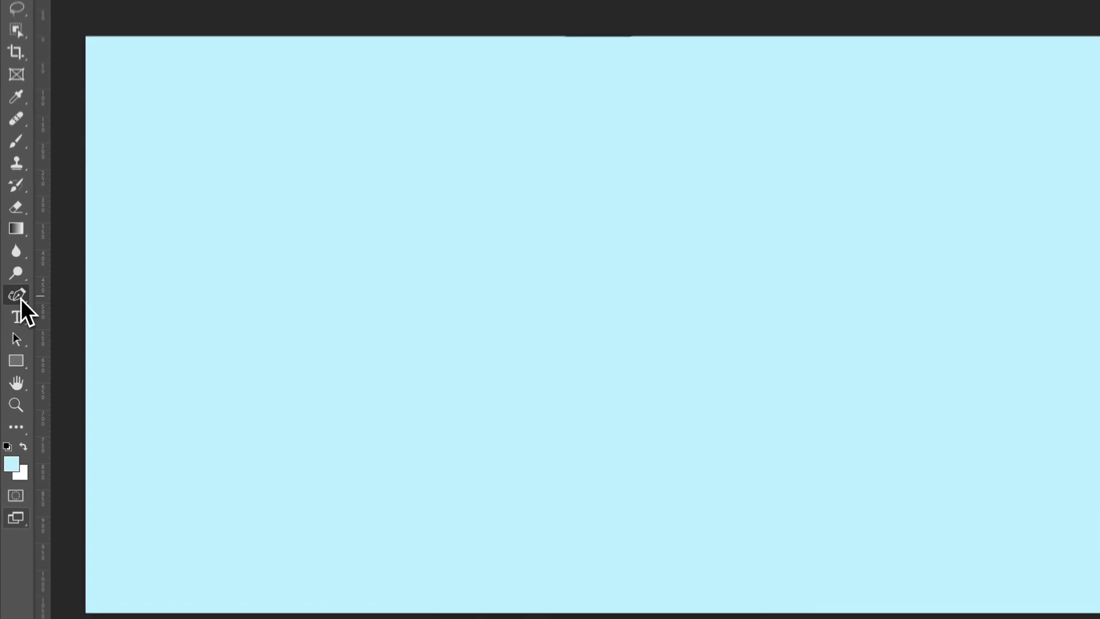
Step: Draw a gentle upward arch about 1080 px wide and 94 px high across the canvas with the Curvature Pen tool
click(12, 313)
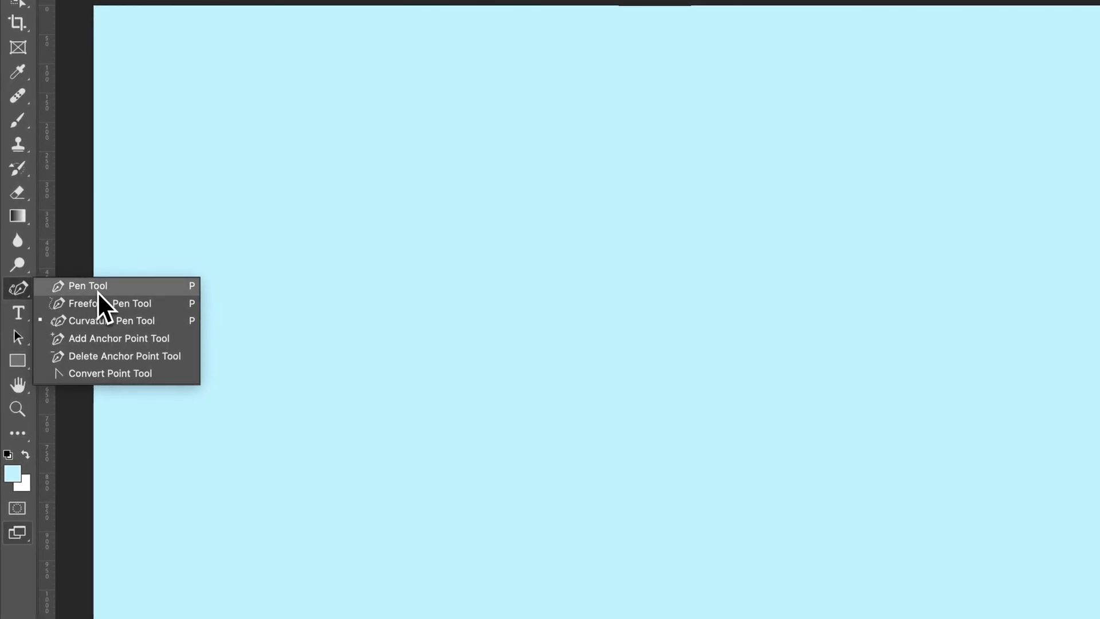
click(101, 322)
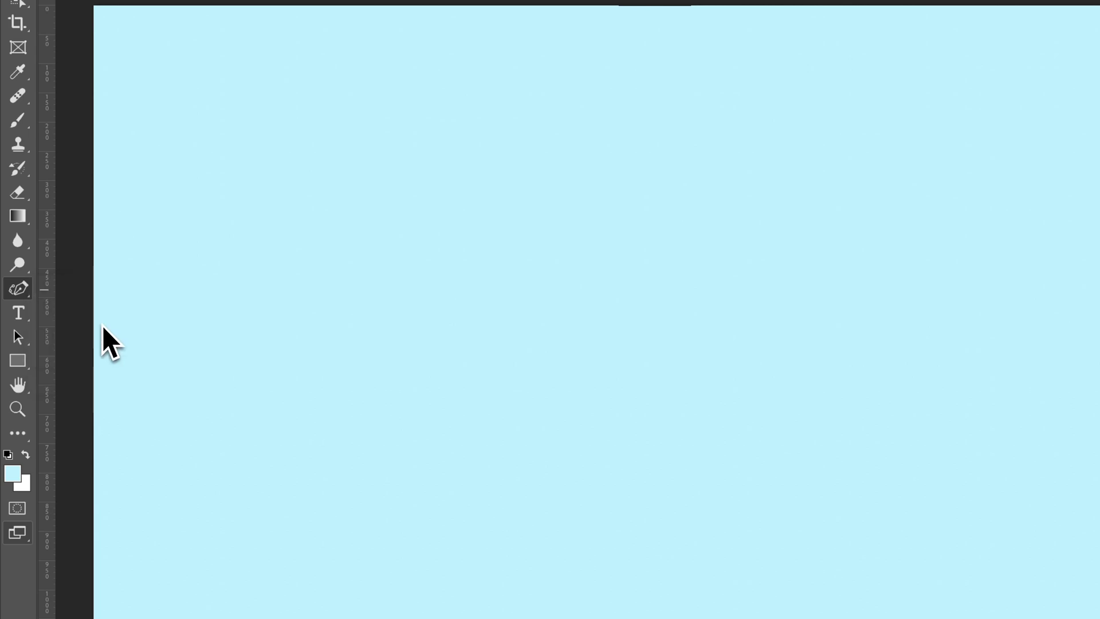
click(296, 356)
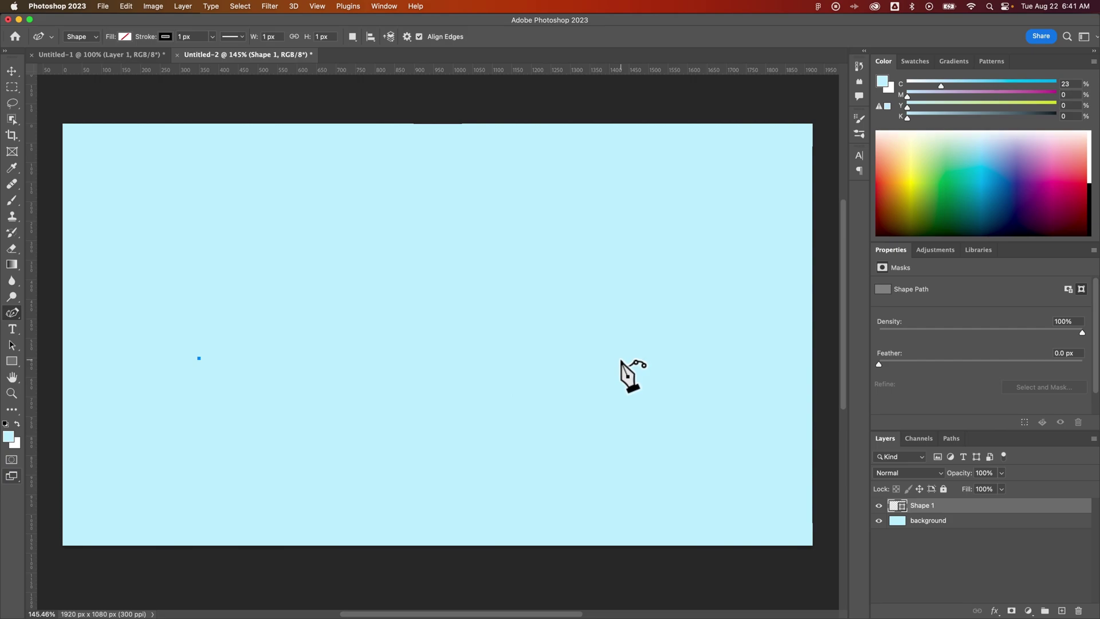
click(621, 358)
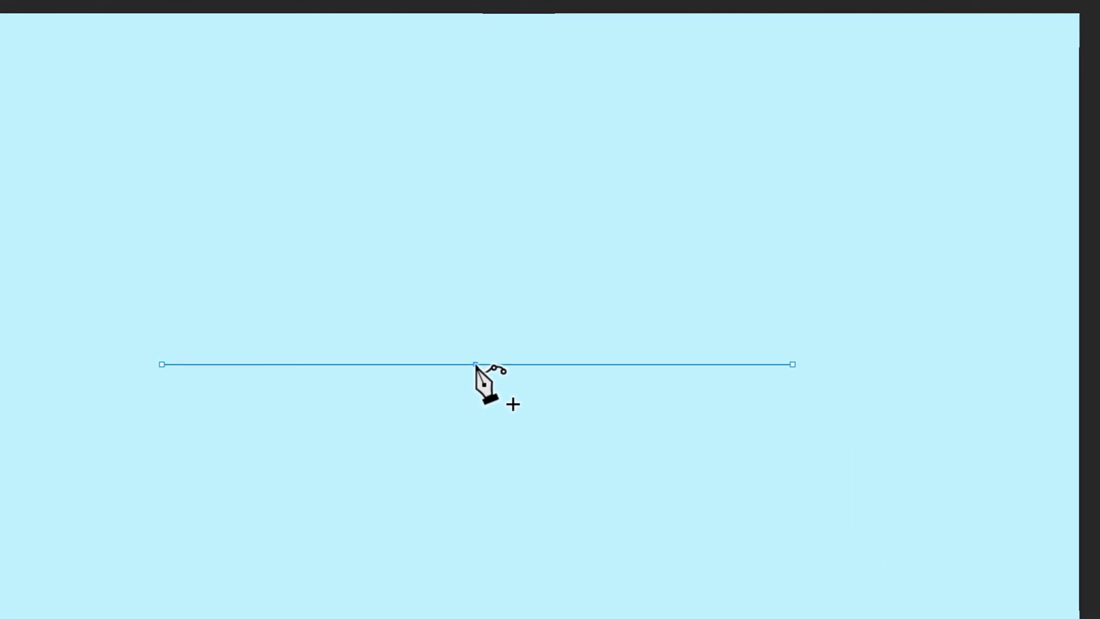
drag(476, 365, 476, 310)
click(375, 316)
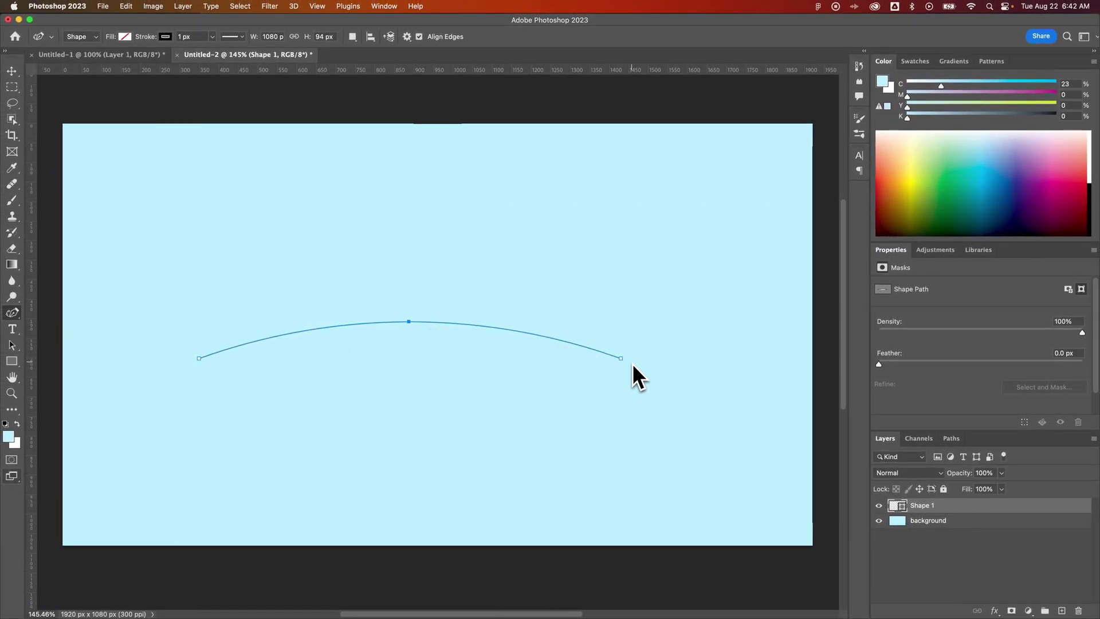
Step: Place the text CURVE on the arched path with the Type tool at 12 pt
key(t)
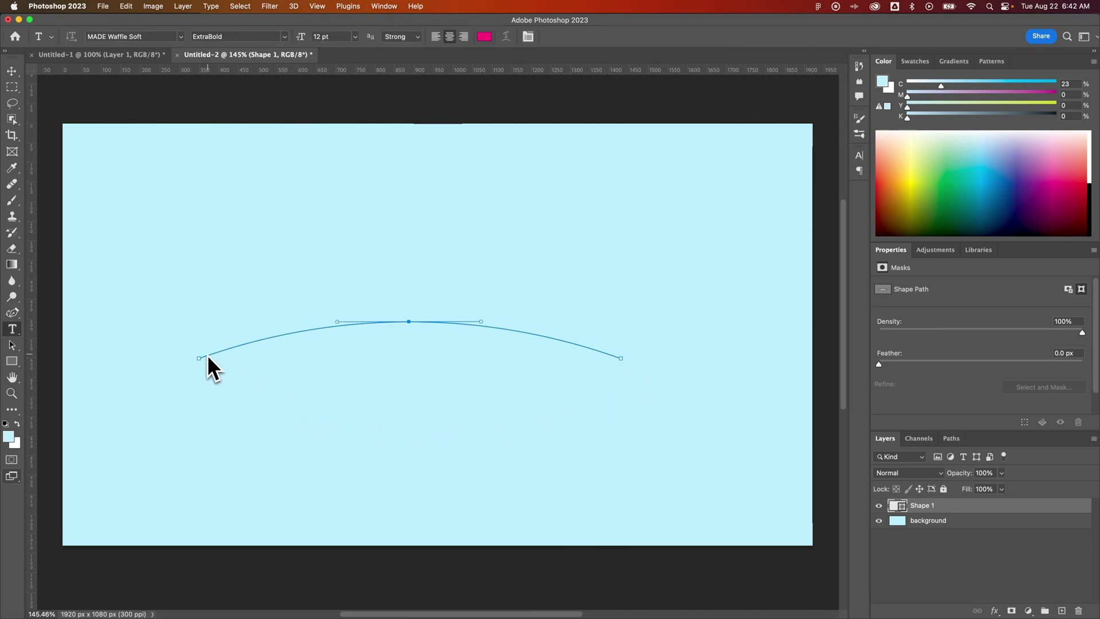
click(234, 342)
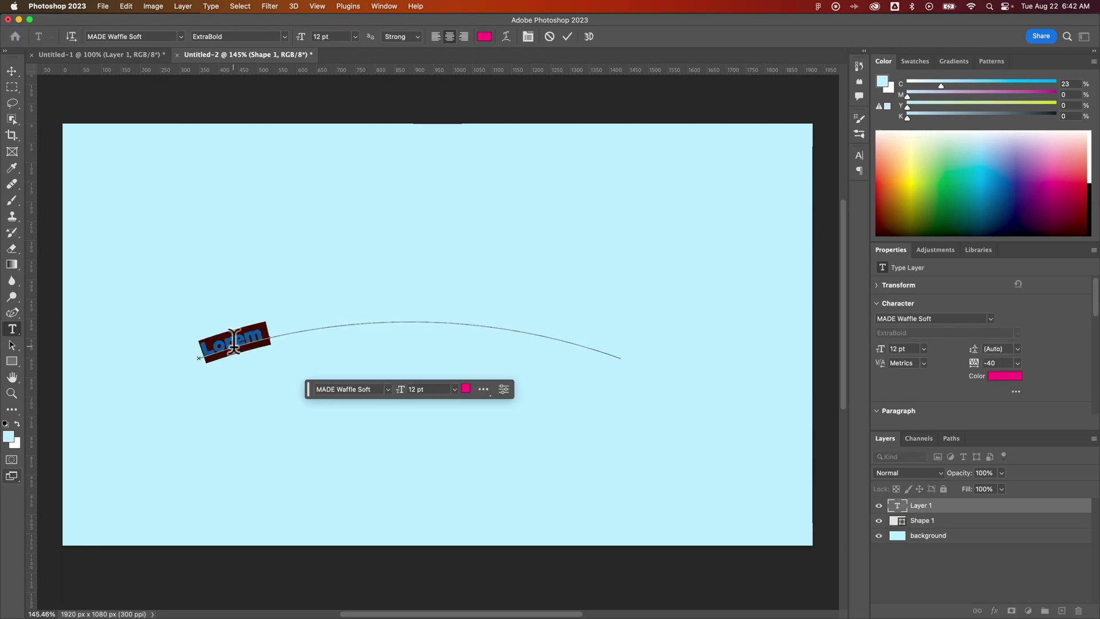
text(CURVE)
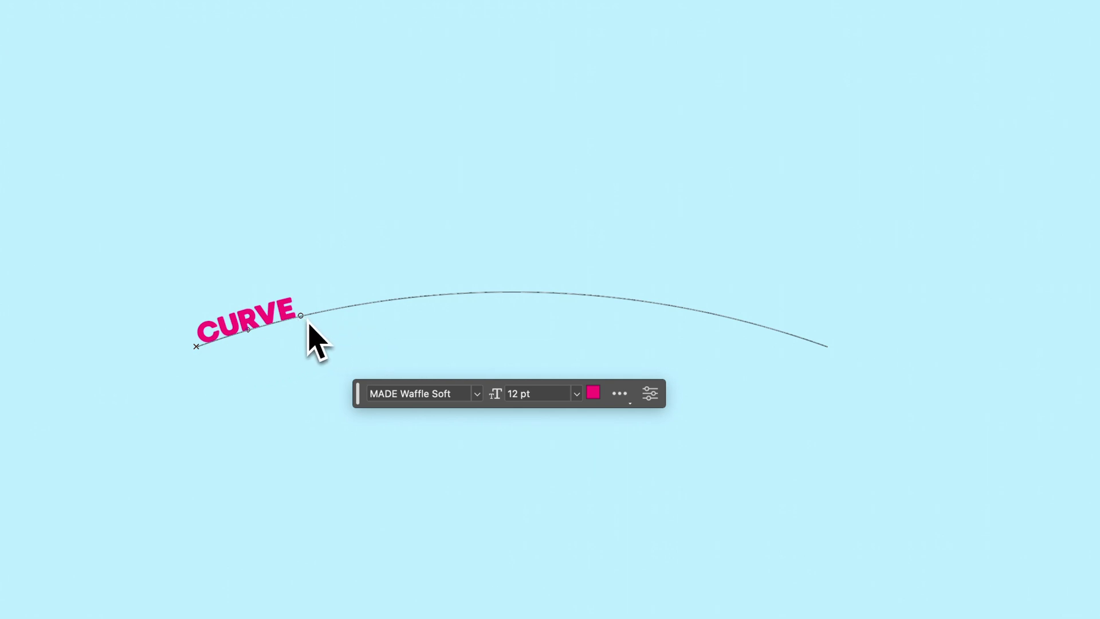
Step: Extend the path text's end point to the right end of the arch
key(Escape)
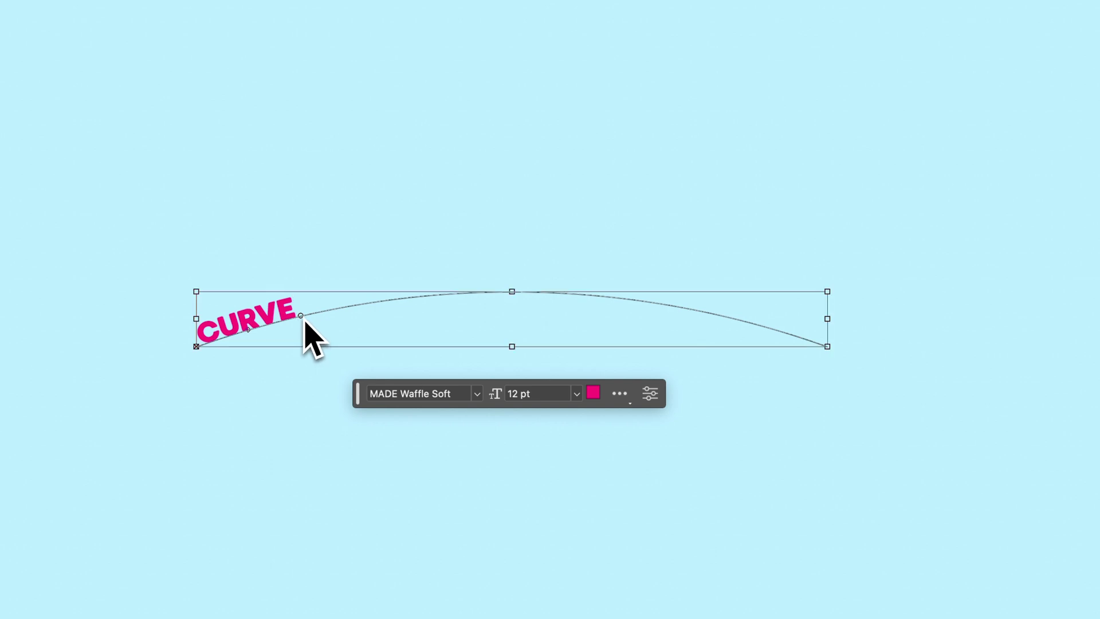
key(a)
mouse_move(302, 315)
mouse_down()
mouse_move(352, 302)
mouse_move(590, 297)
mouse_move(745, 318)
mouse_move(817, 351)
mouse_up()
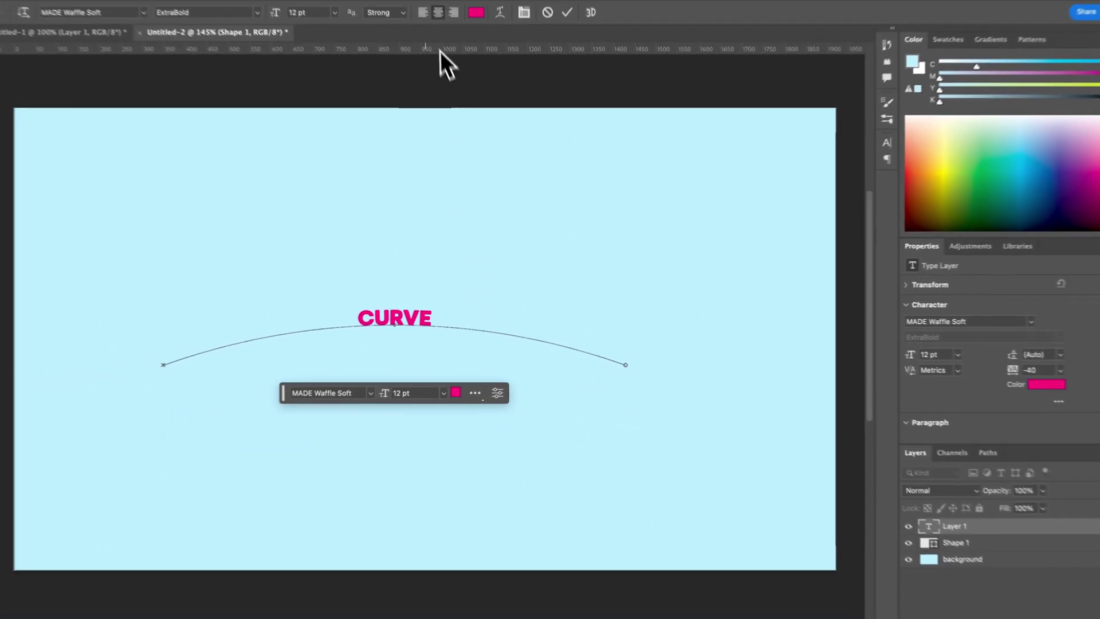
Step: Left-align the CURVE text on the path, and set it back to centre alignment
click(422, 12)
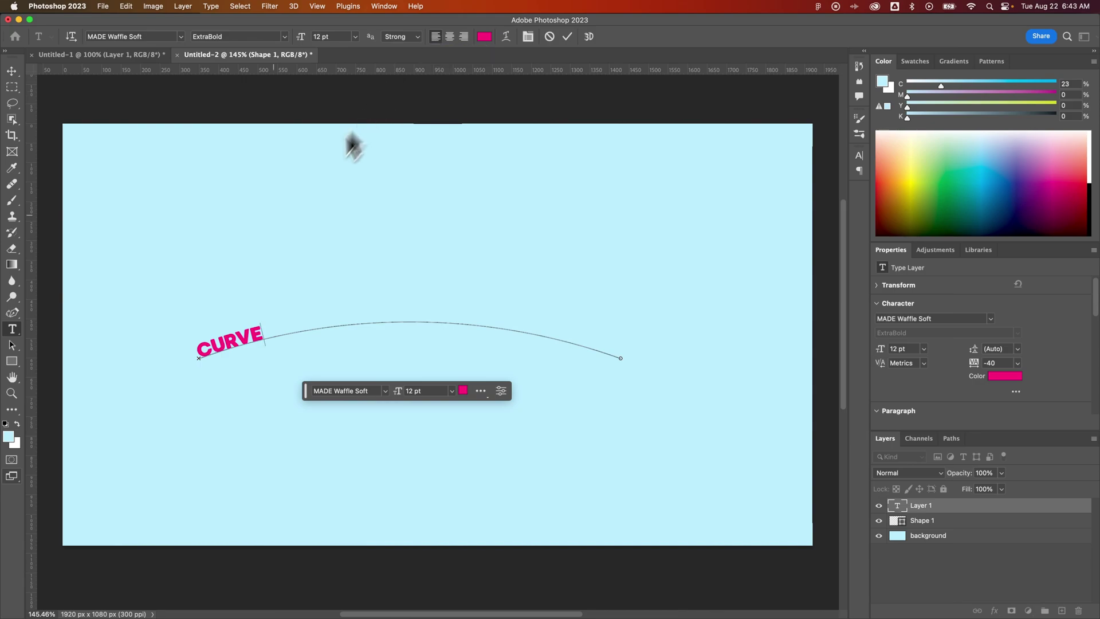
mouse_move(258, 331)
mouse_down()
mouse_move(198, 349)
mouse_move(253, 331)
mouse_up()
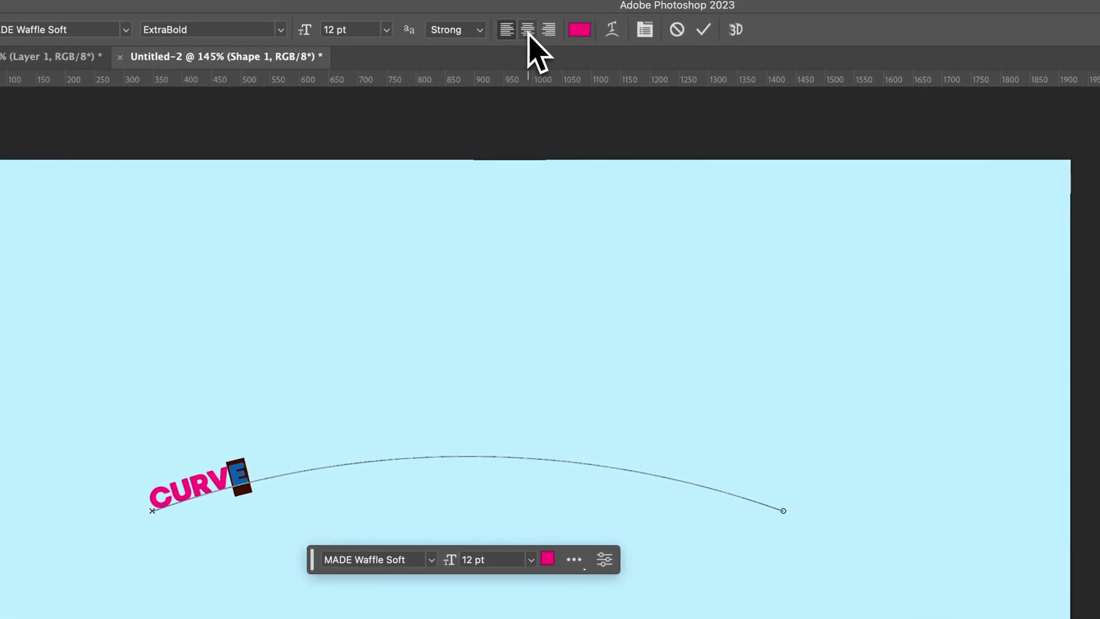
click(528, 31)
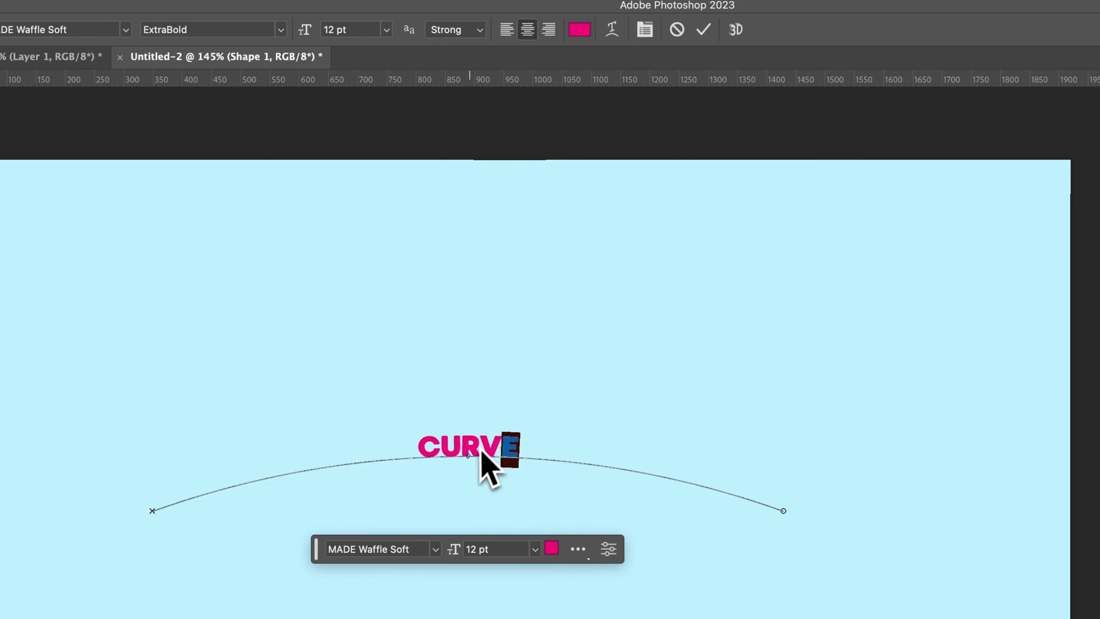
Step: Slide the CURVE text a little to the left along the arch and back to its middle
key(super)
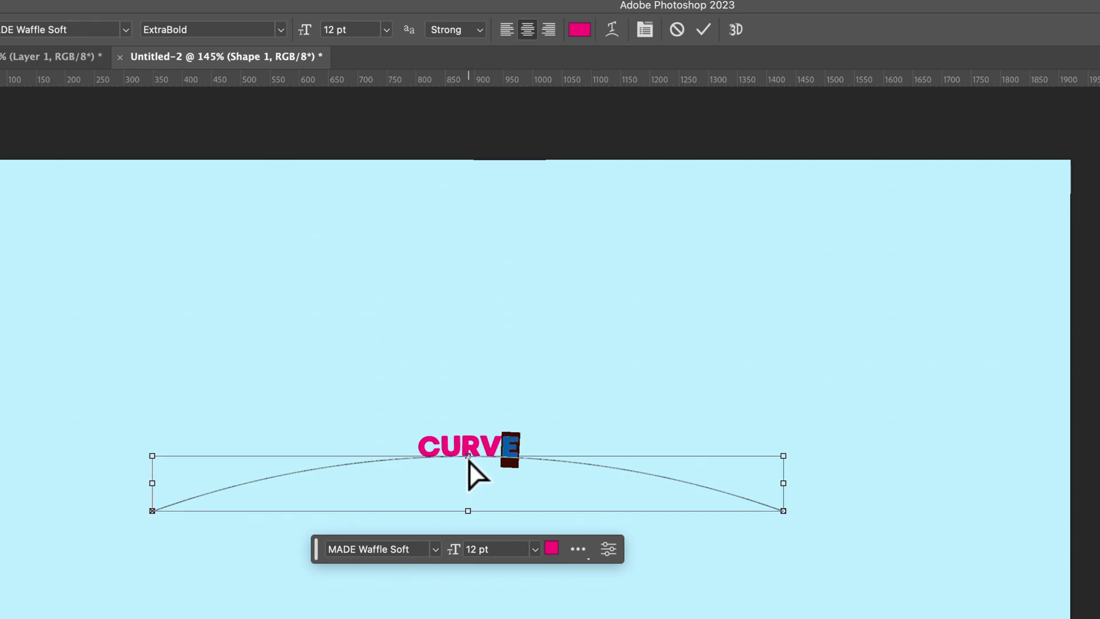
drag(469, 457, 416, 464)
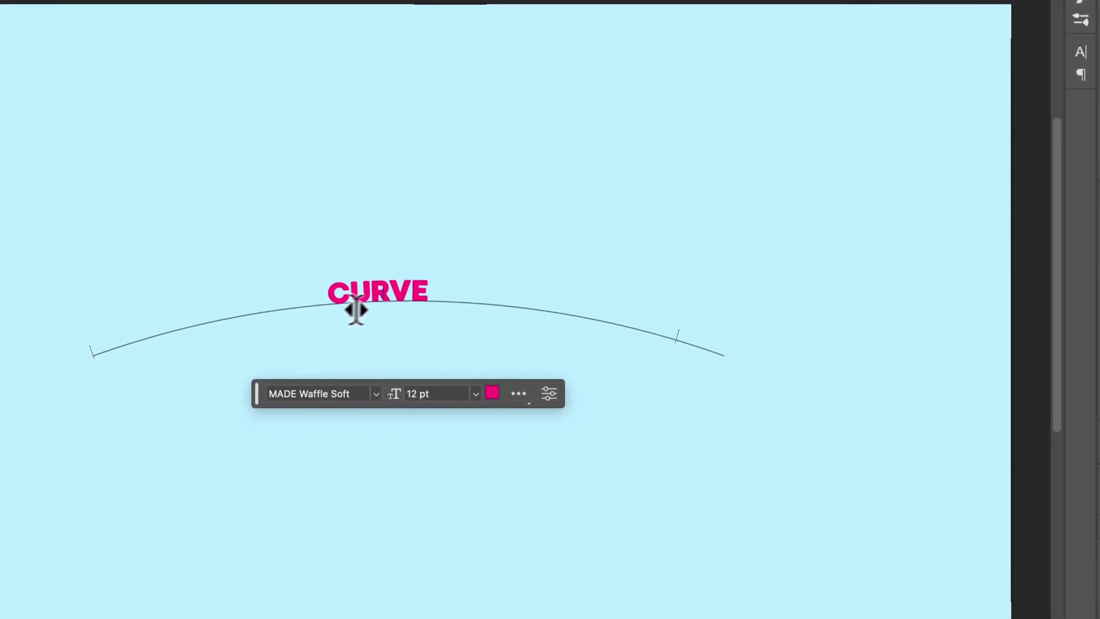
drag(356, 309, 411, 297)
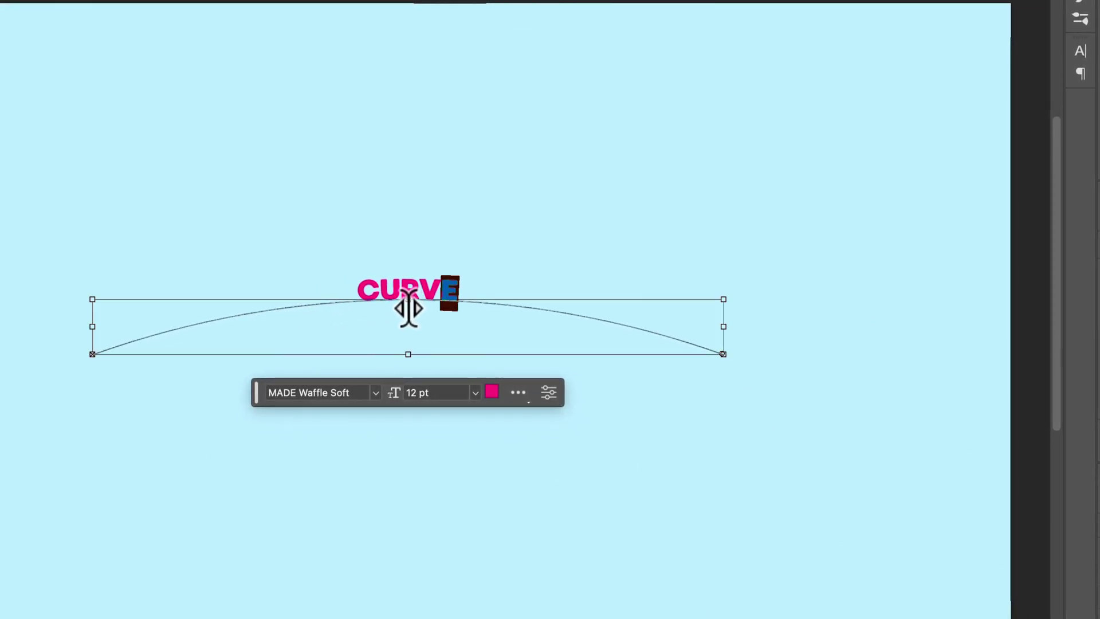
Step: Shift CURVE left along the arch by moving its end point inward, flipping the text below the path and back above it
key(super)
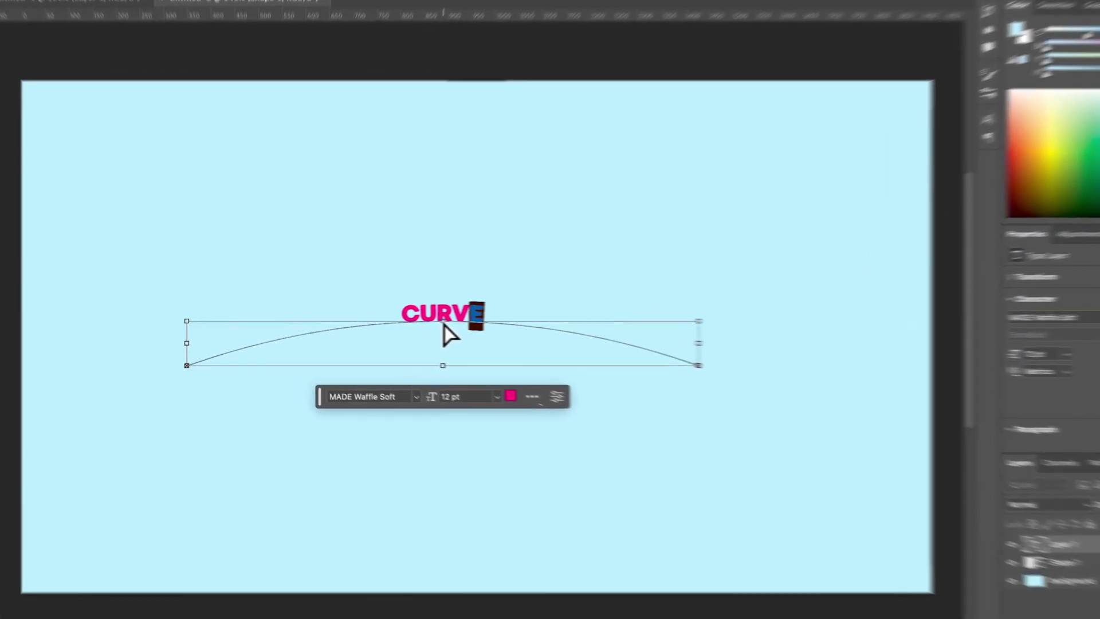
mouse_move(410, 322)
mouse_down()
mouse_move(371, 326)
mouse_move(426, 327)
mouse_up()
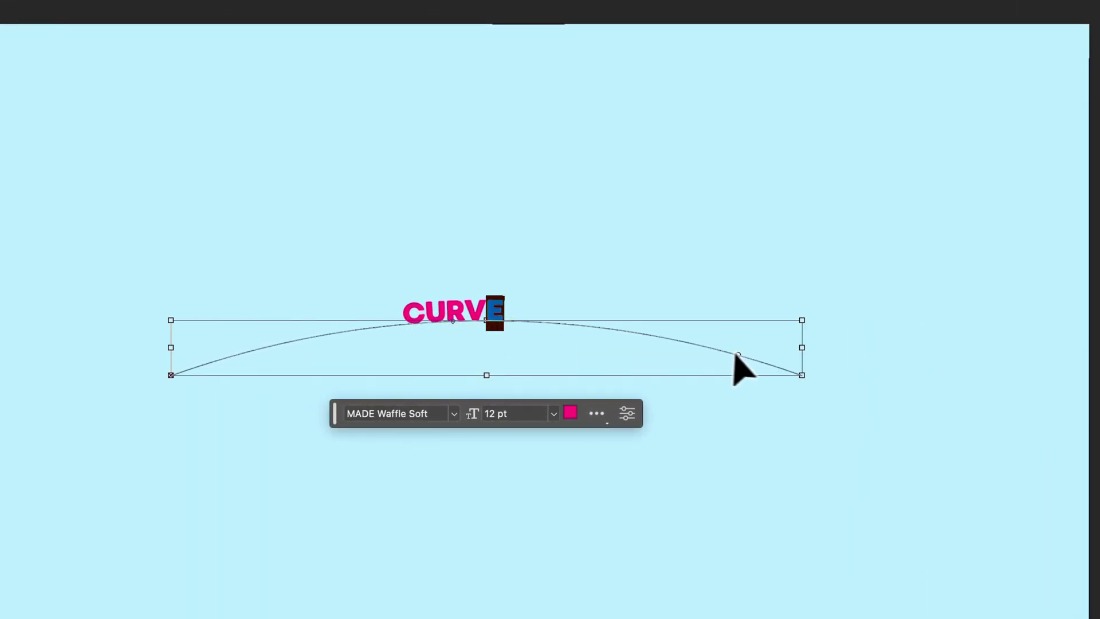
drag(737, 355, 588, 341)
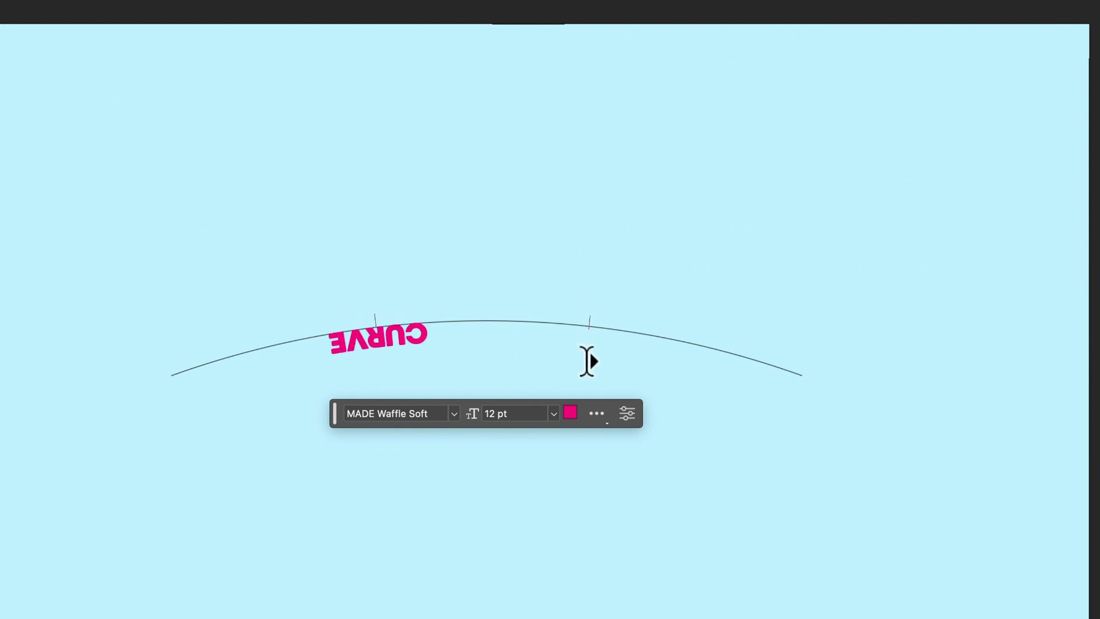
drag(588, 361, 573, 285)
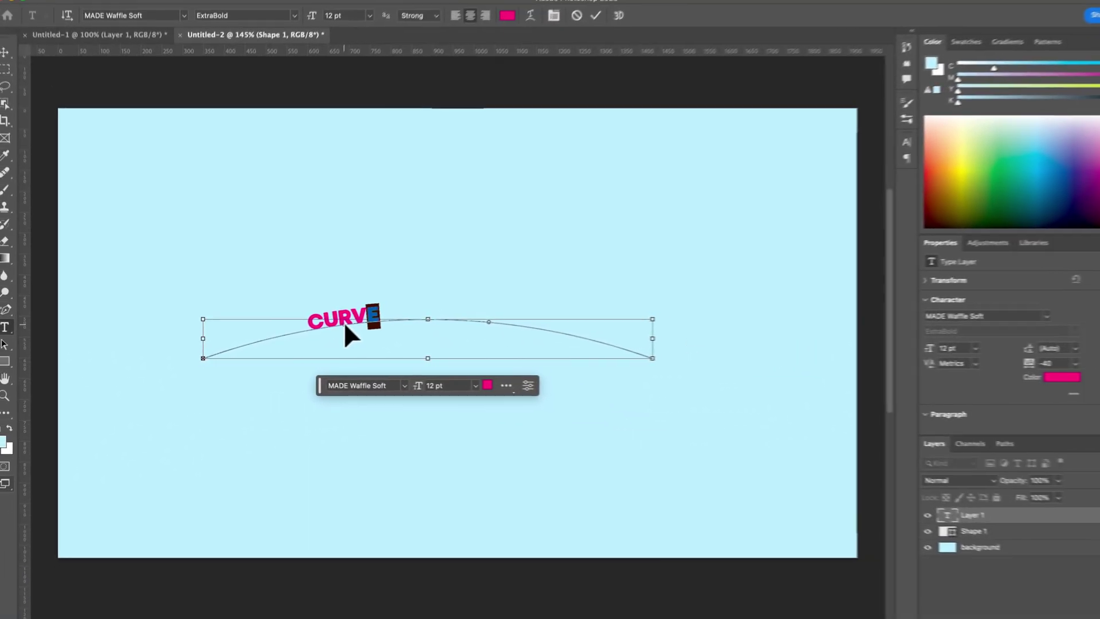
Step: Slide the CURVE text to the middle of the arch, and extend its start and end points to both ends of the path
drag(428, 312, 440, 311)
drag(339, 326, 381, 321)
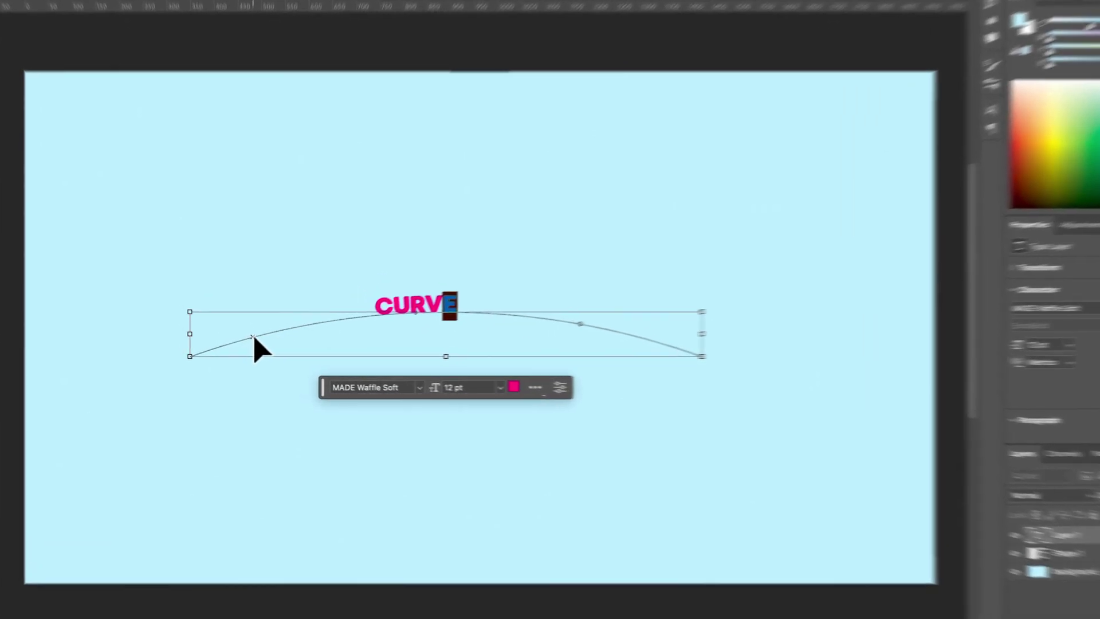
drag(251, 342, 284, 334)
drag(659, 314, 638, 312)
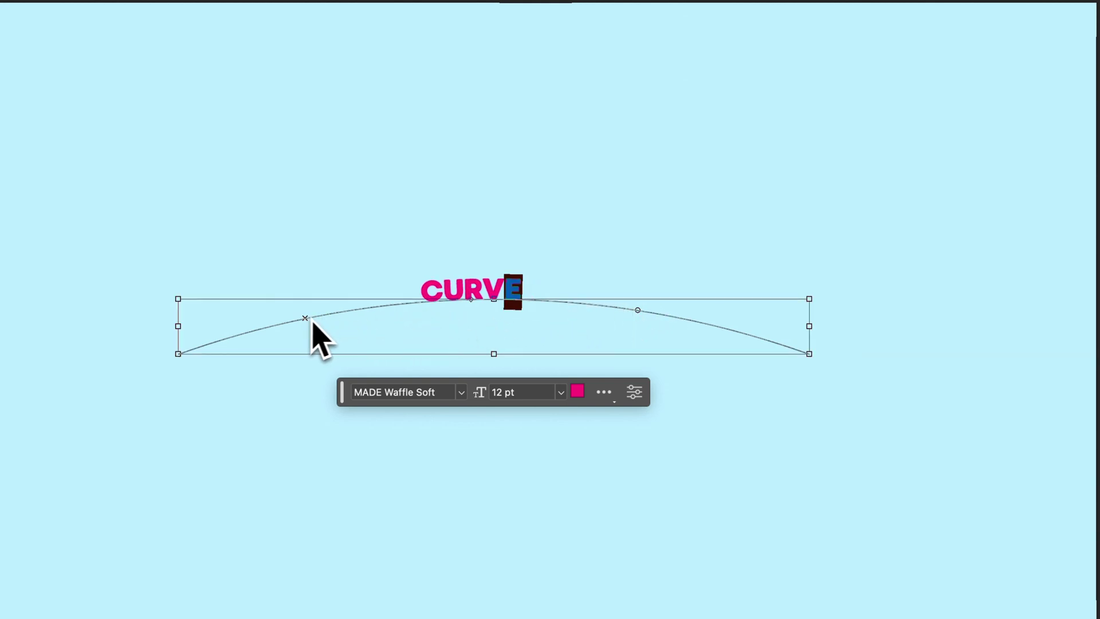
drag(472, 301, 505, 302)
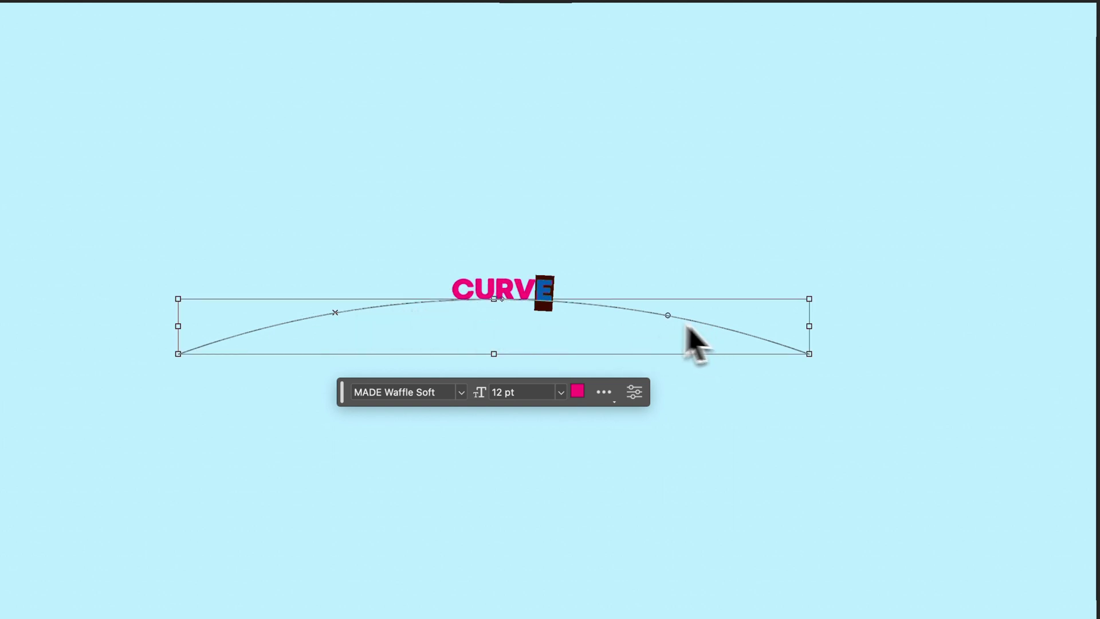
drag(337, 313, 172, 363)
drag(688, 309, 882, 357)
Step: Select the whole word CURVE on the path, set its font size to 62 pt, and commit the text
click(541, 280)
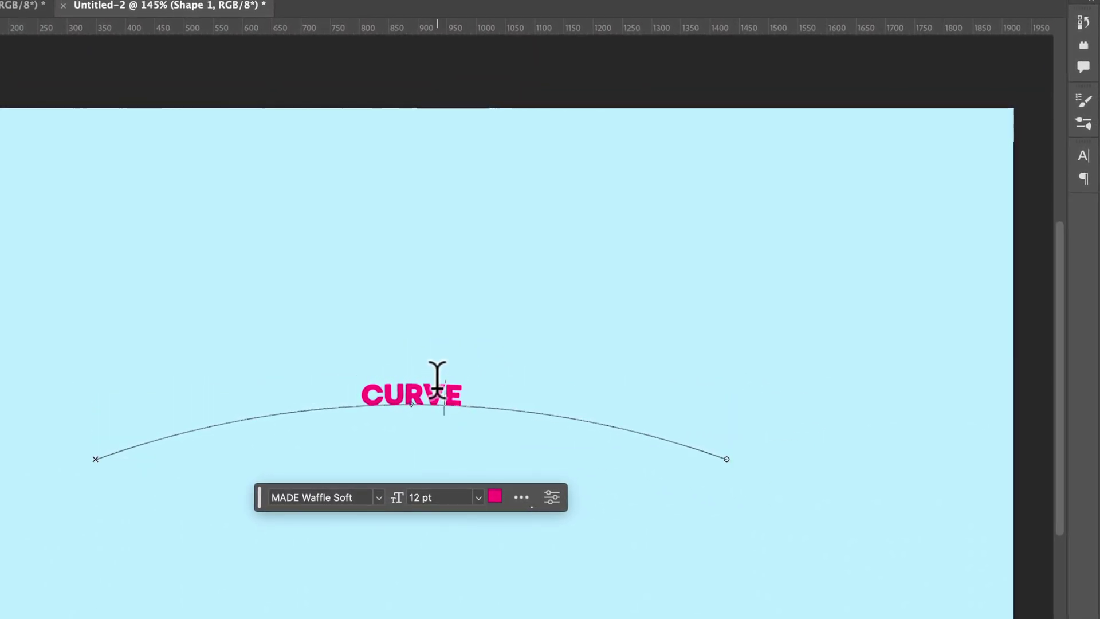
drag(449, 383, 321, 380)
key(super+a)
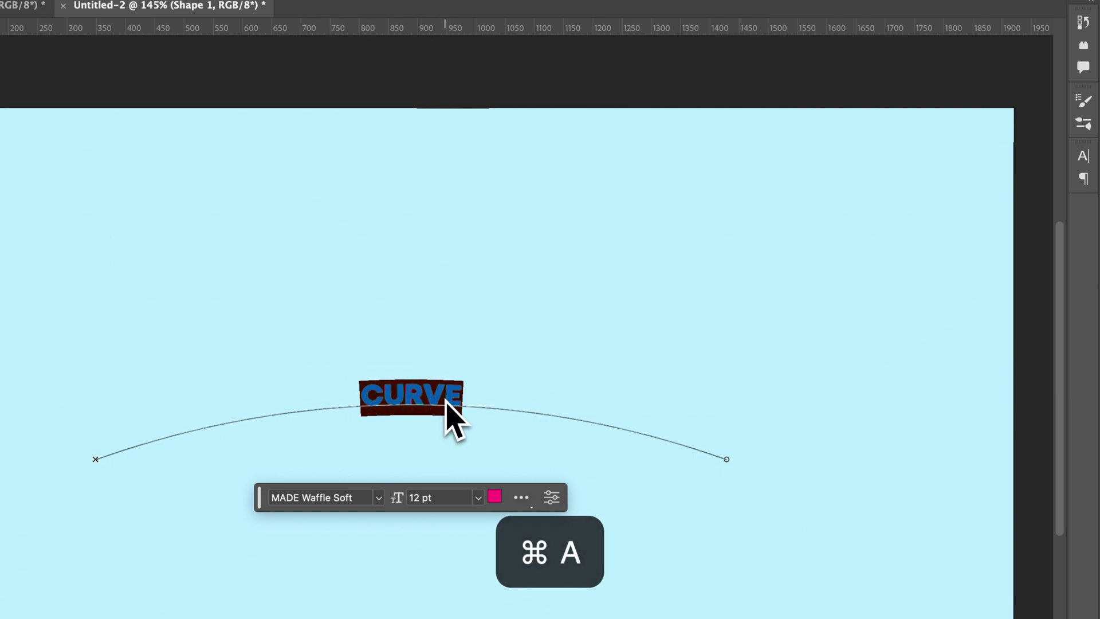
click(484, 54)
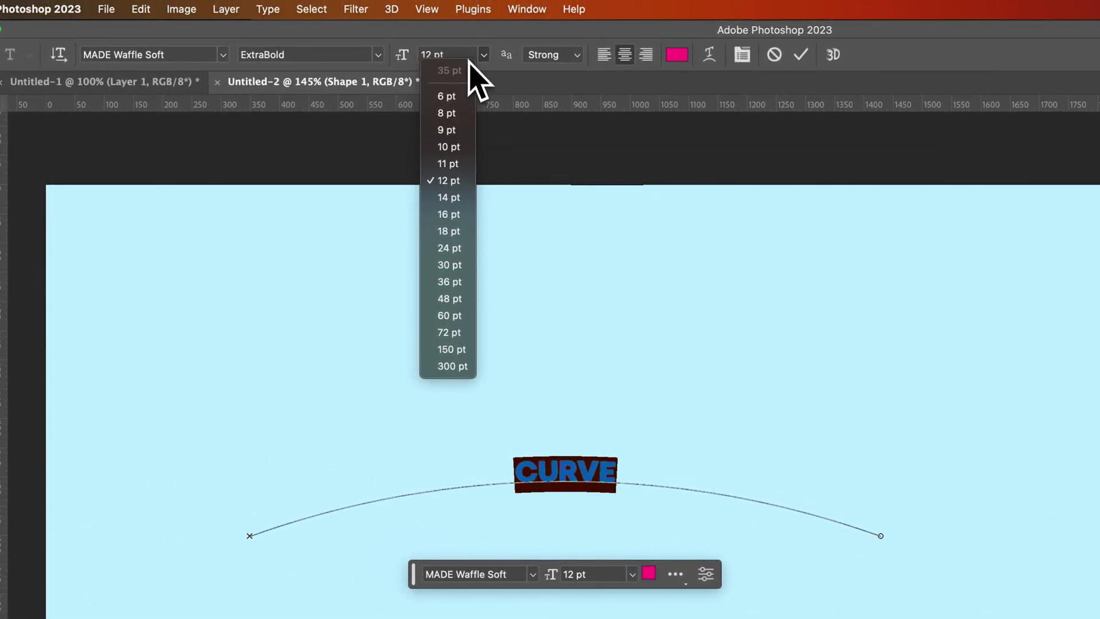
click(459, 46)
click(453, 54)
key(shift+Up)
key(shift+Up)
key(shift+Up)
key(shift+Up)
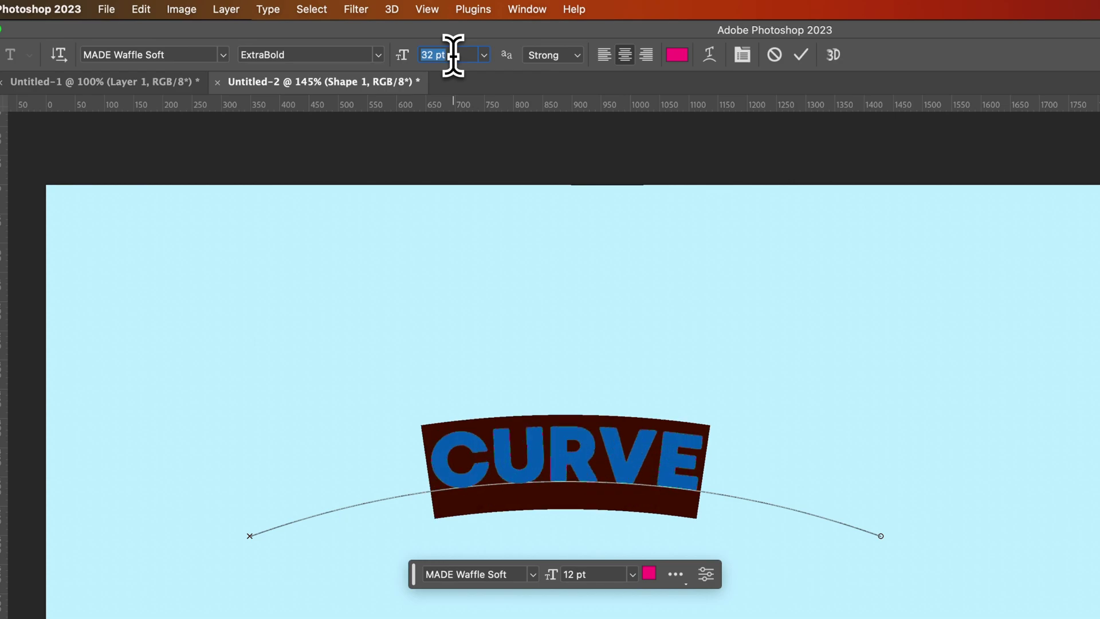
key(shift+Down)
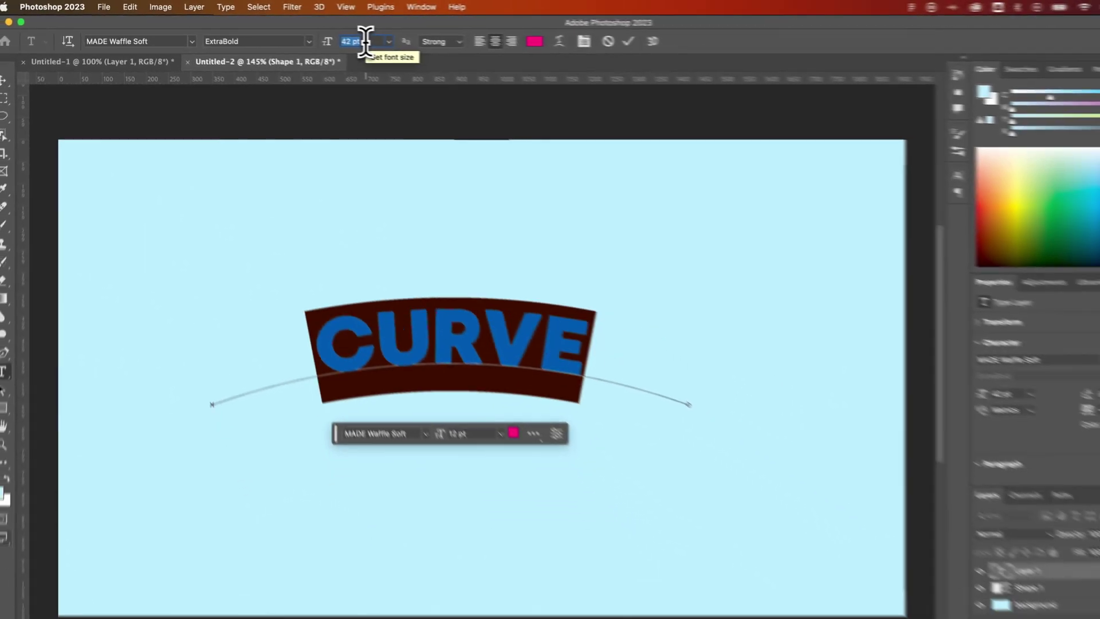
key(shift+Up)
key(shift+Up)
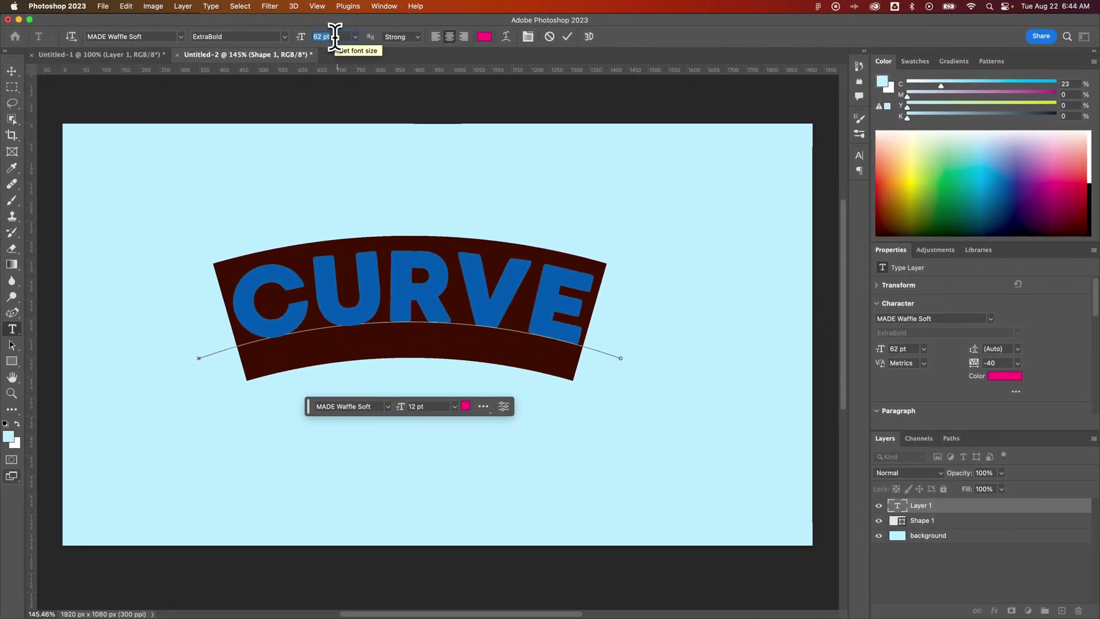
click(17, 75)
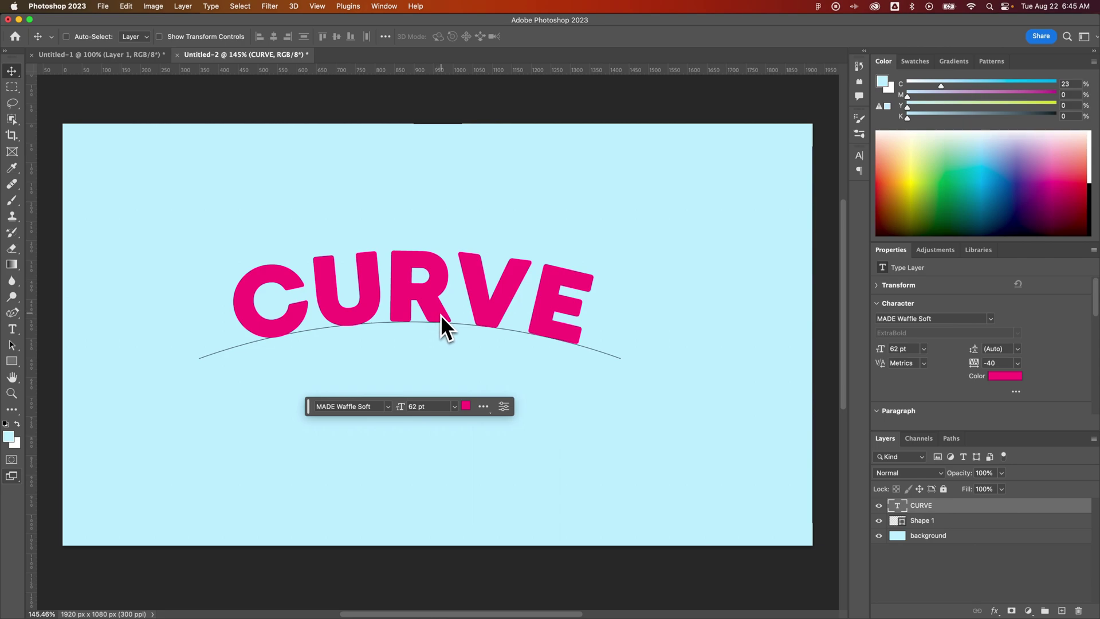
Step: Toggle the visibility of the Shape 1 arch layer to compare, and leave the layer hidden
click(878, 520)
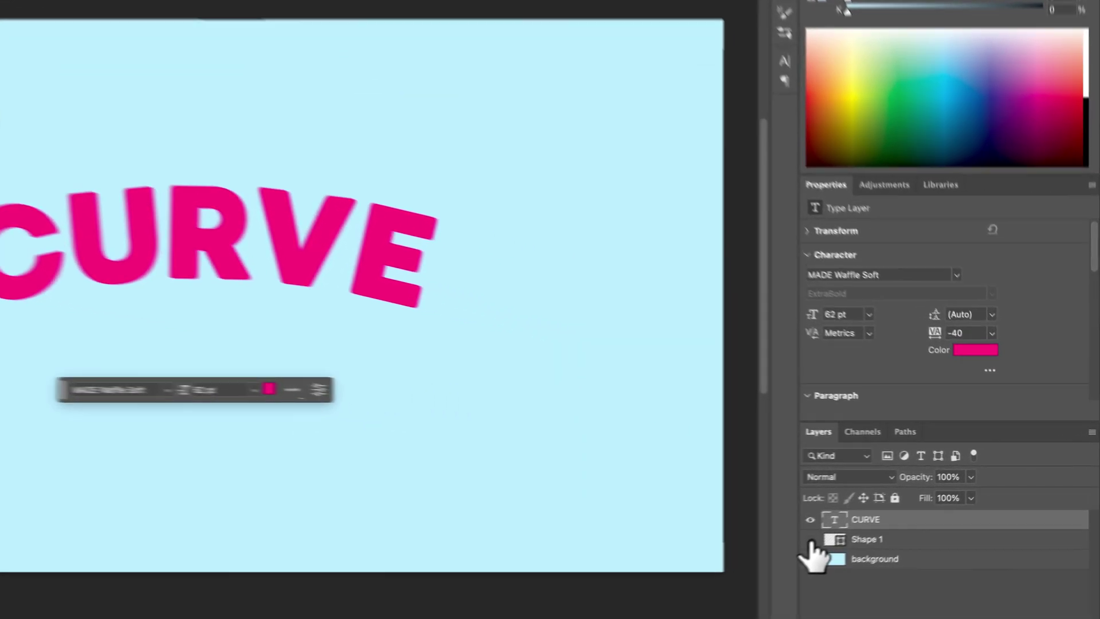
click(810, 539)
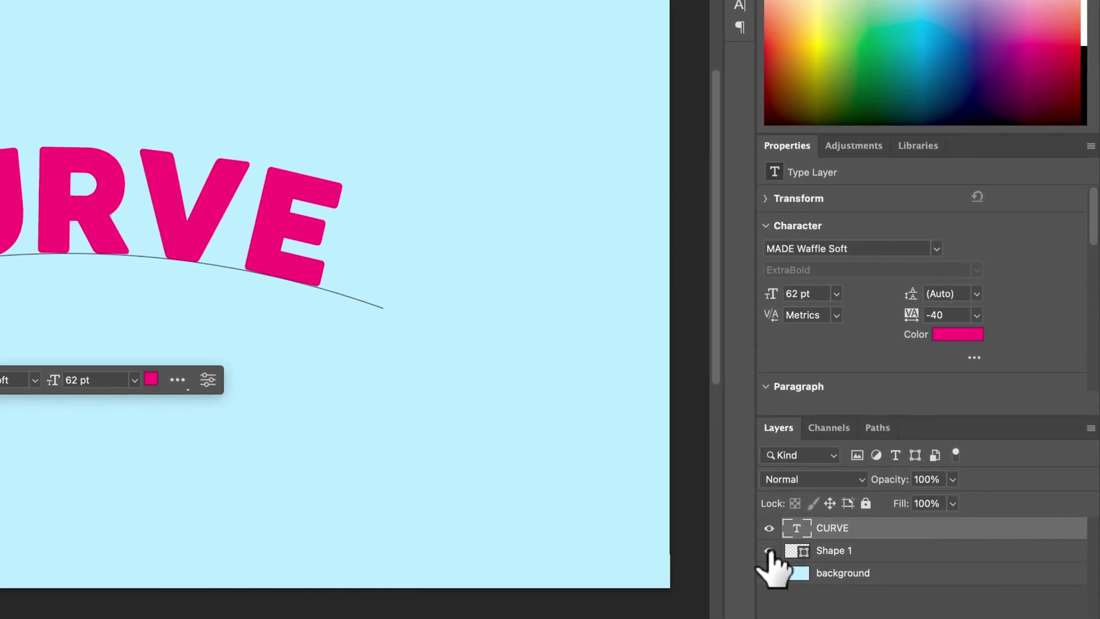
click(770, 551)
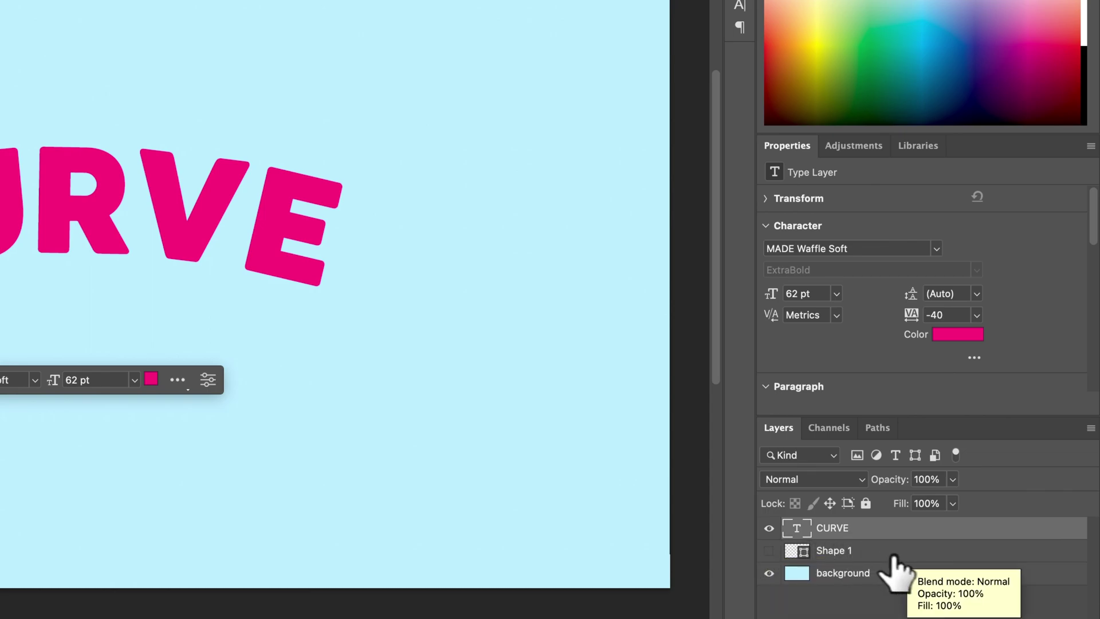
click(877, 553)
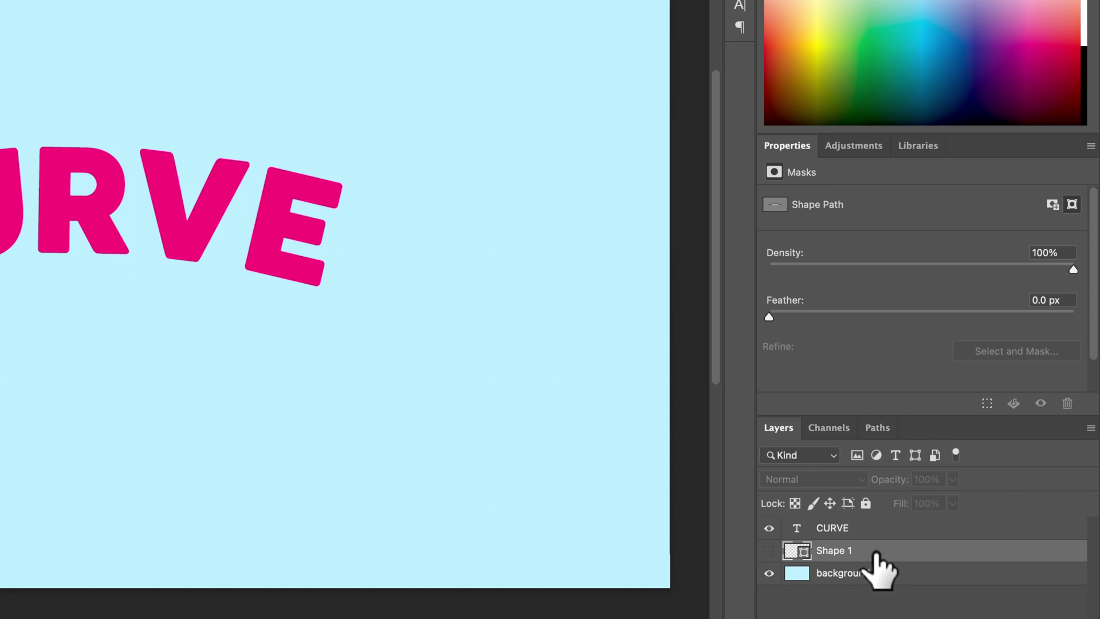
click(769, 551)
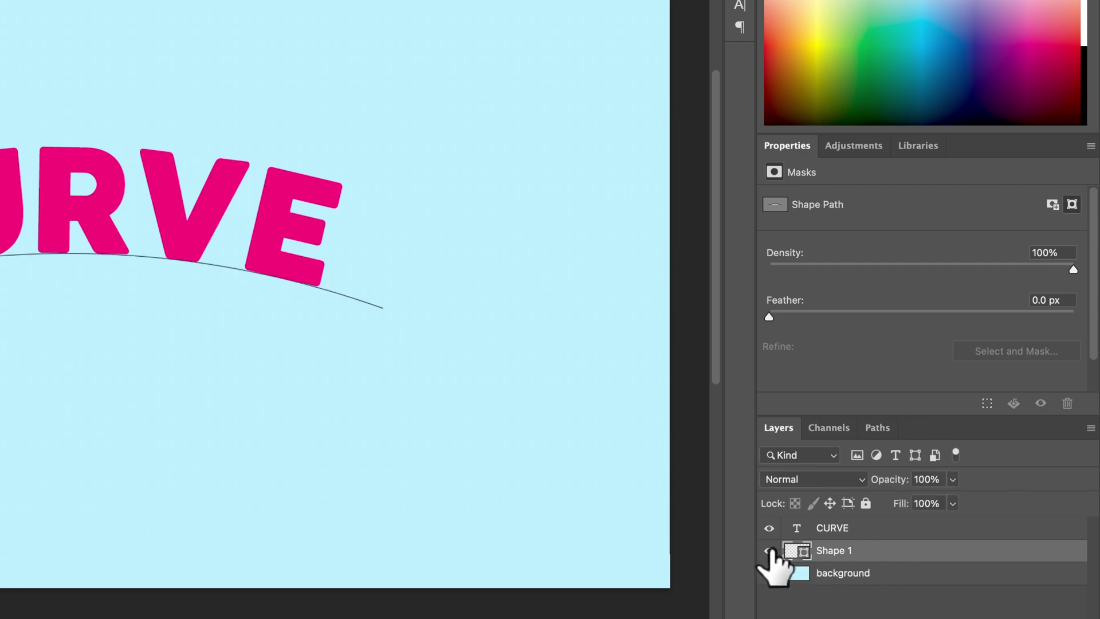
click(769, 550)
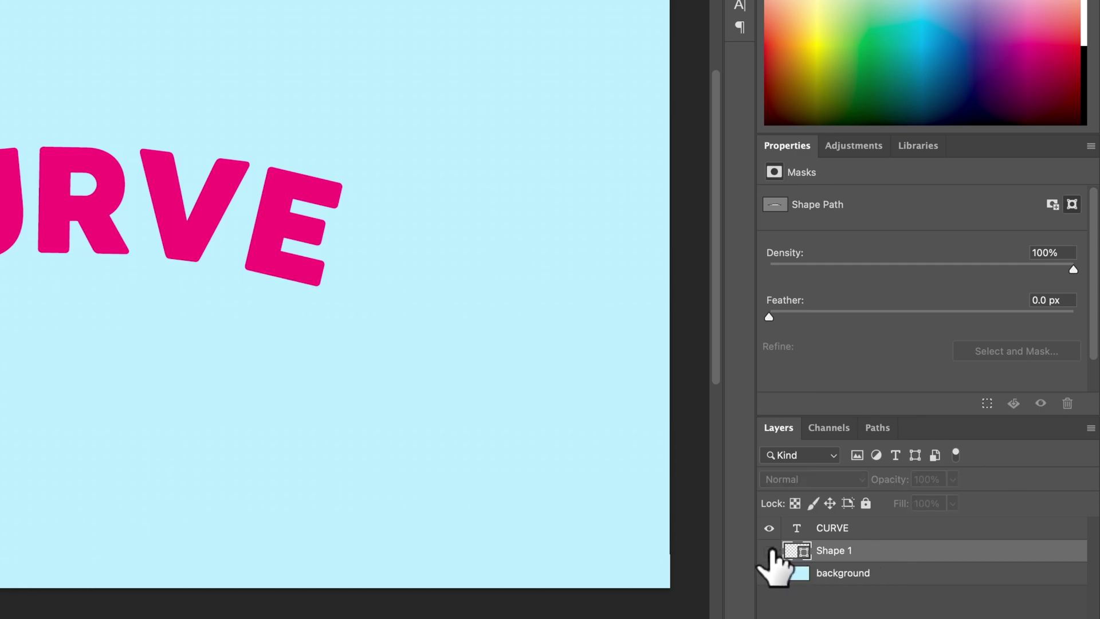
Step: Group the CURVE and Shape 1 layers with the default group settings, and move the group slightly right and down on the canvas
shift+click(868, 531)
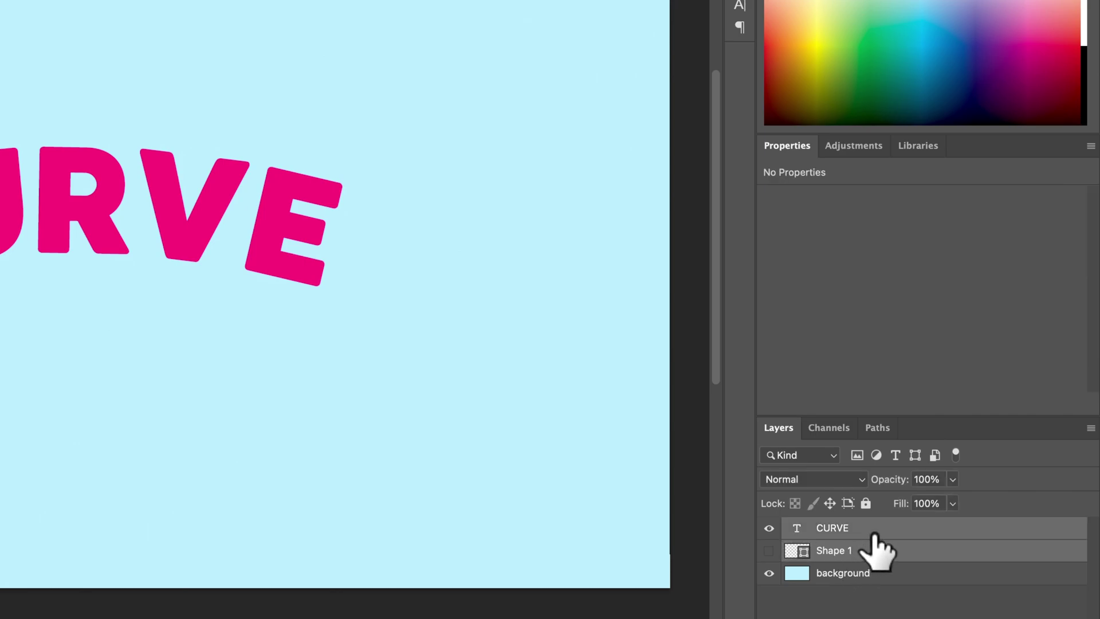
right_click(876, 535)
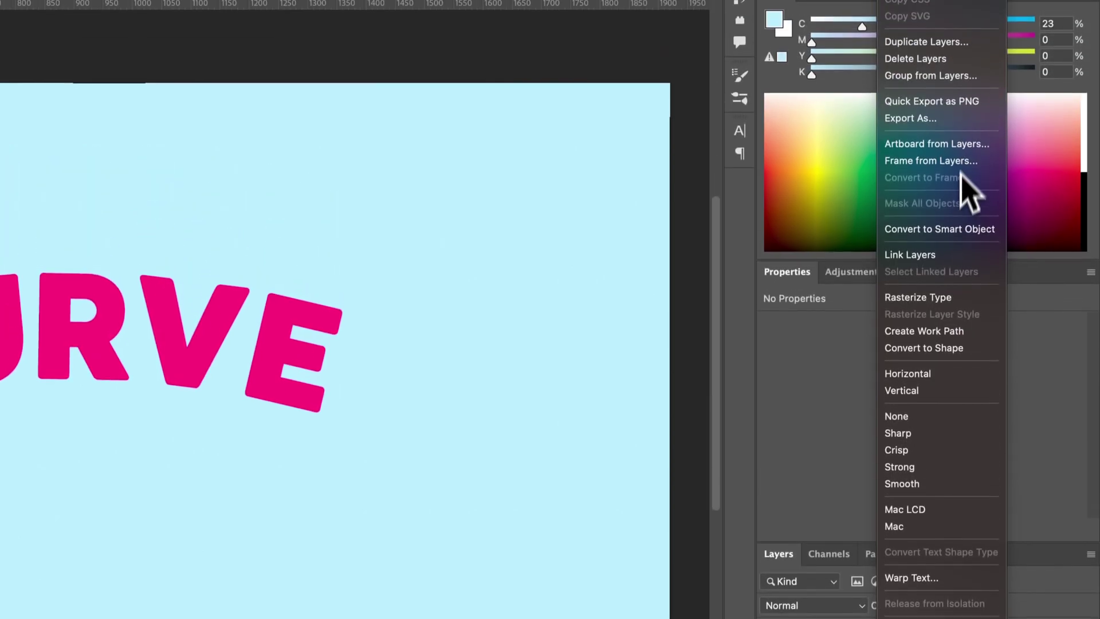
click(944, 77)
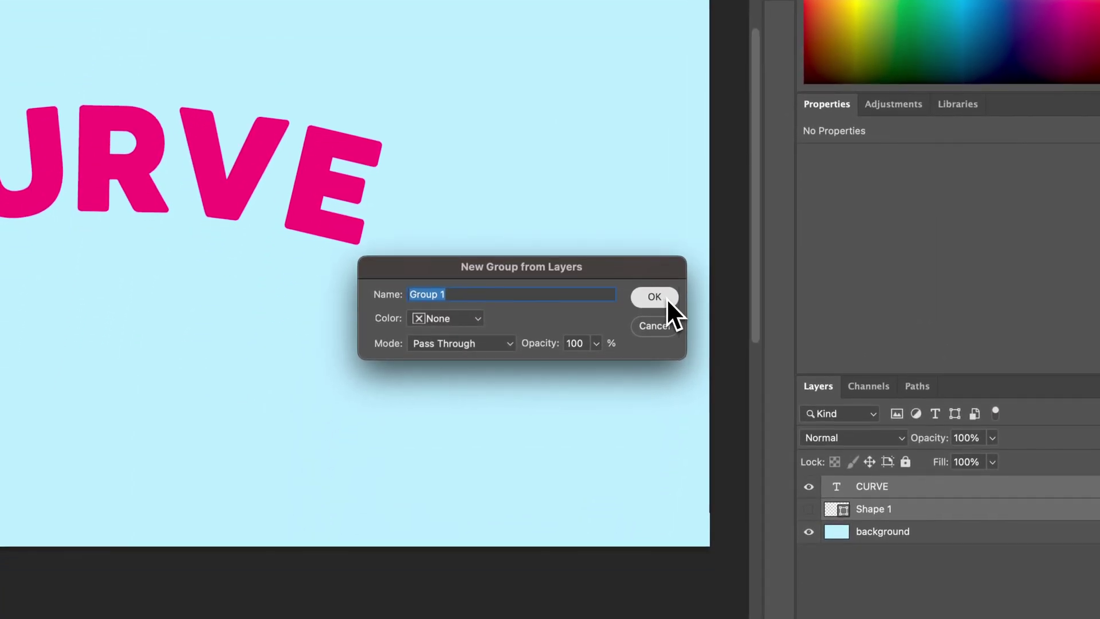
click(666, 298)
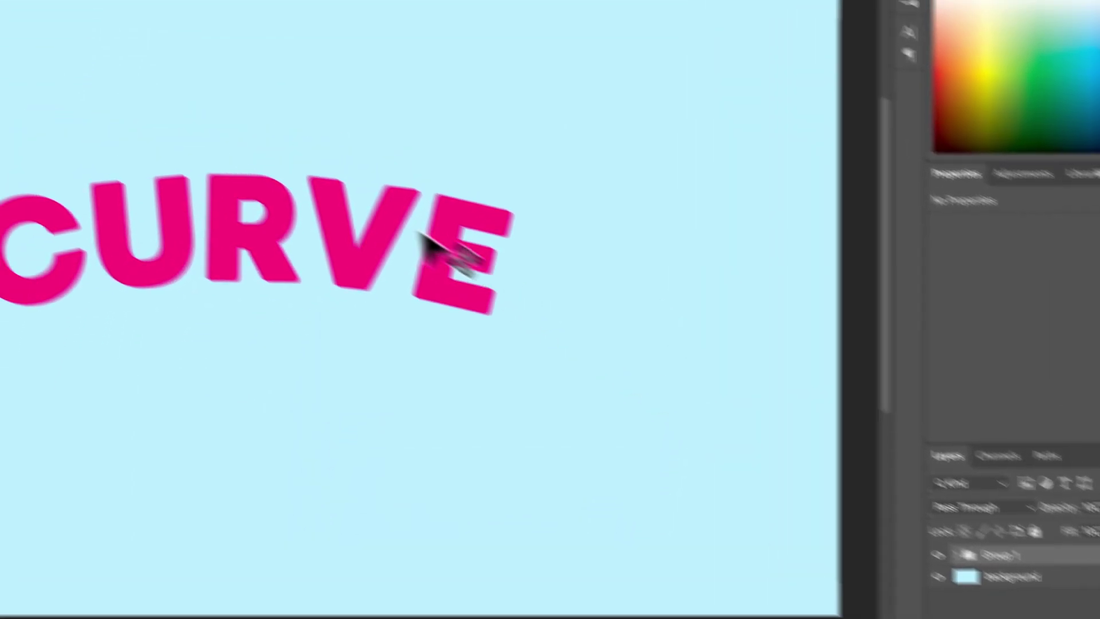
drag(233, 152, 272, 173)
drag(512, 303, 491, 294)
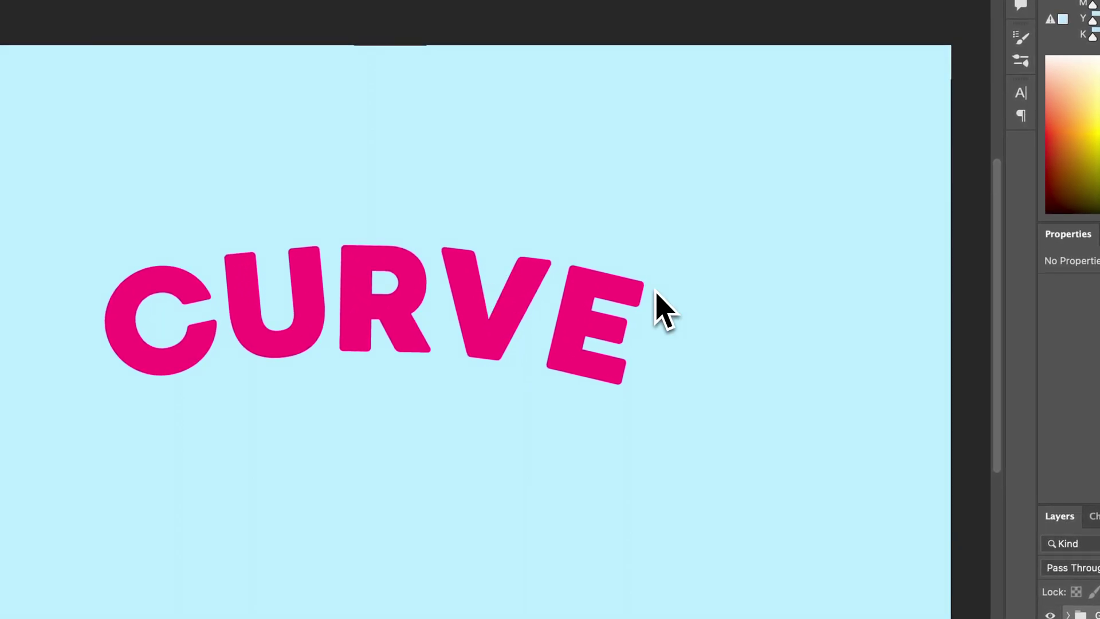